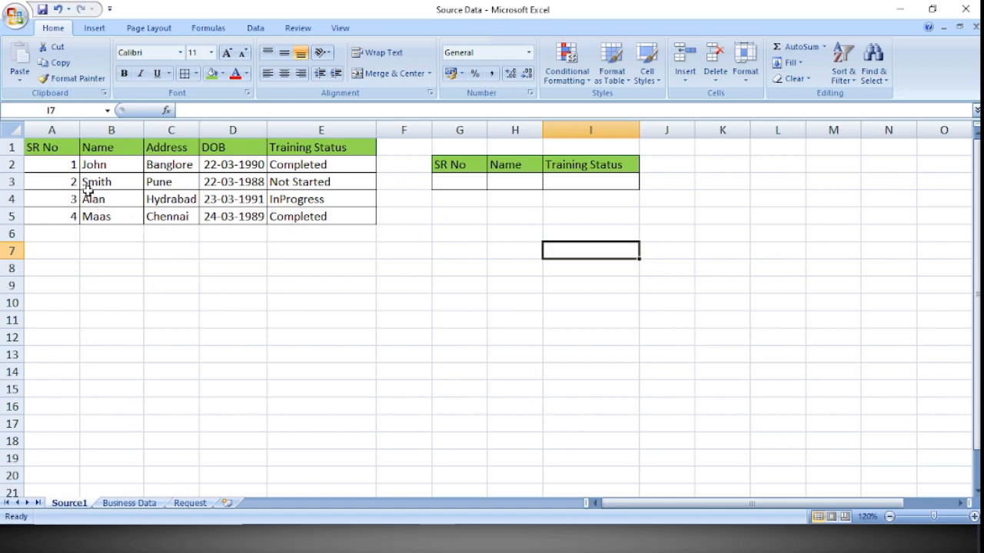
Examine the source table in A1:E5 and the empty SR No, Name and Training Status lookup table in G2:I3
drag(32, 146, 318, 215)
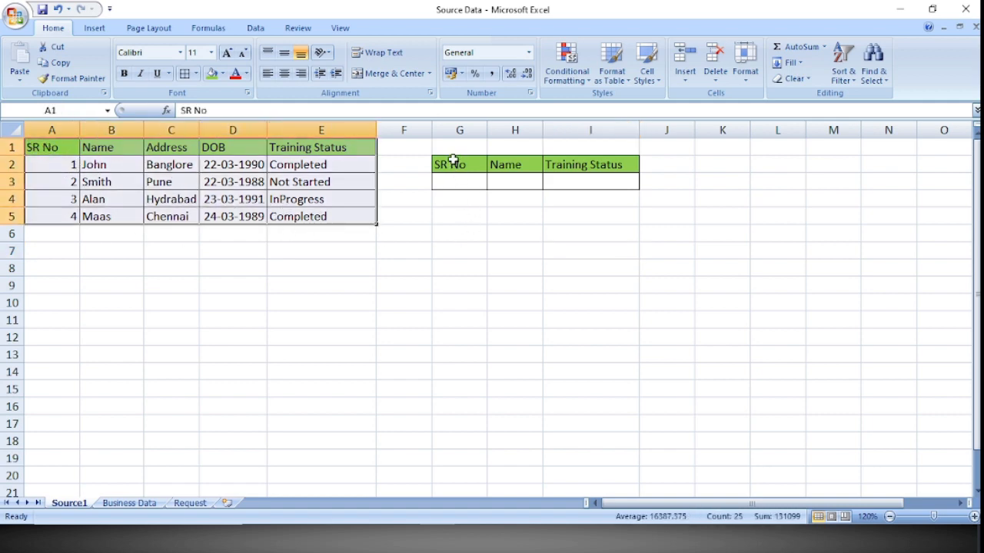
drag(454, 161, 594, 188)
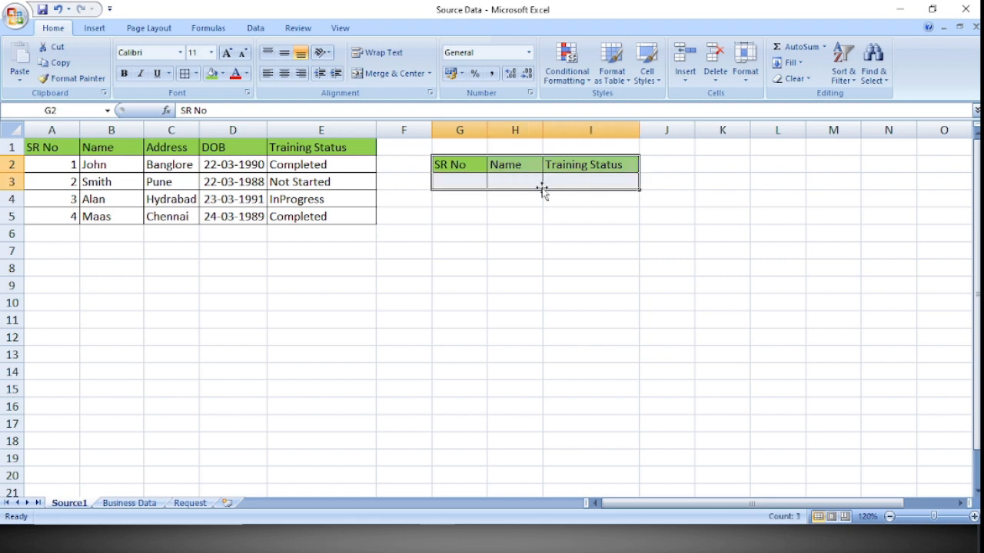
click(457, 181)
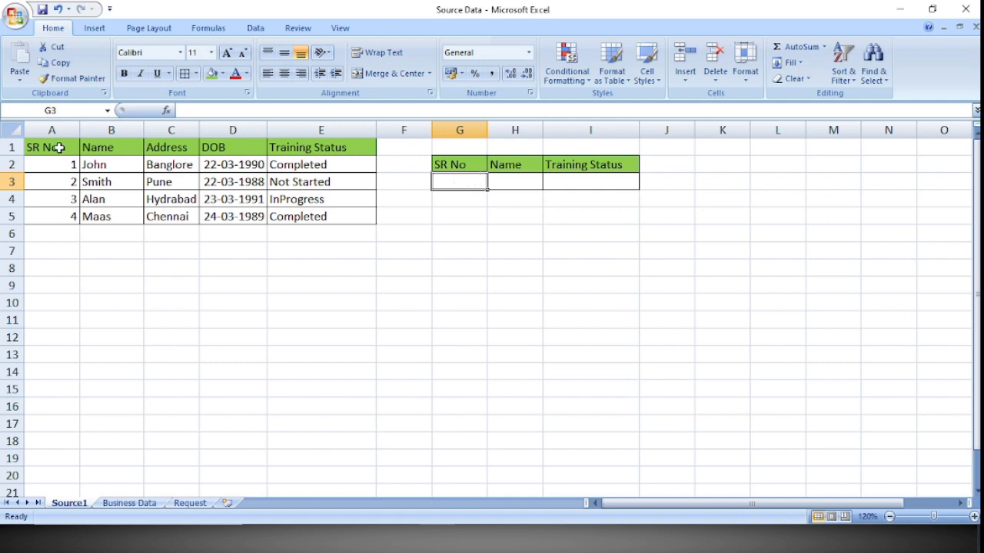
drag(57, 147, 315, 216)
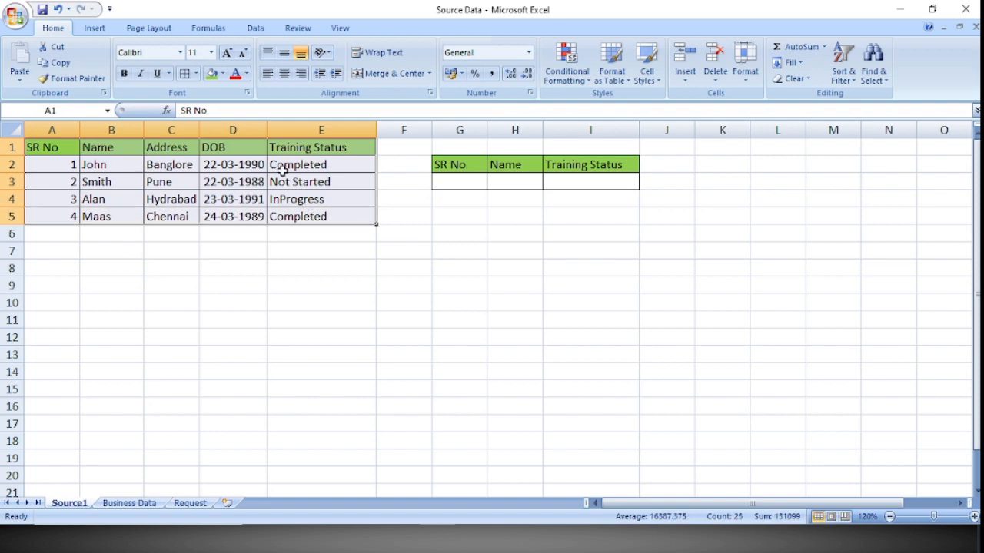
click(514, 168)
click(590, 163)
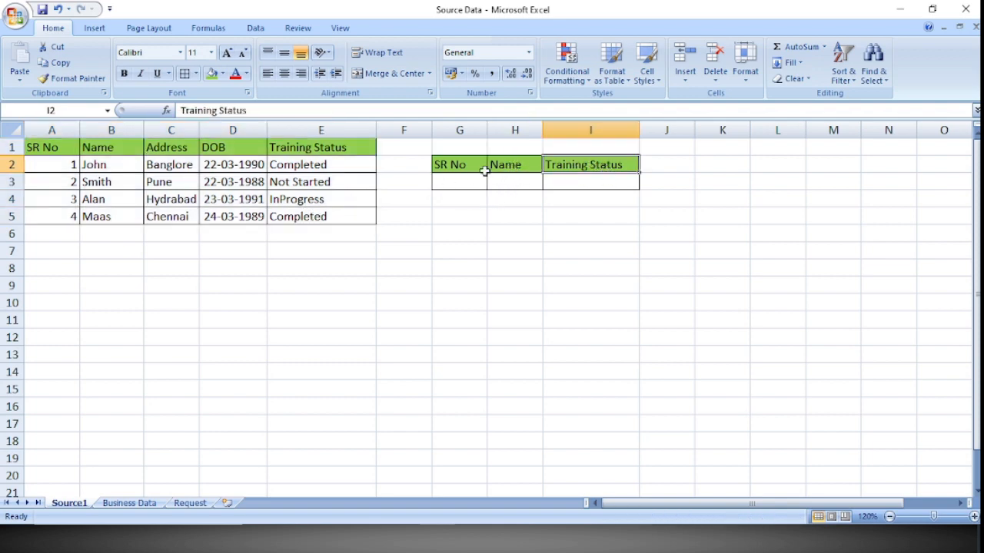
click(446, 179)
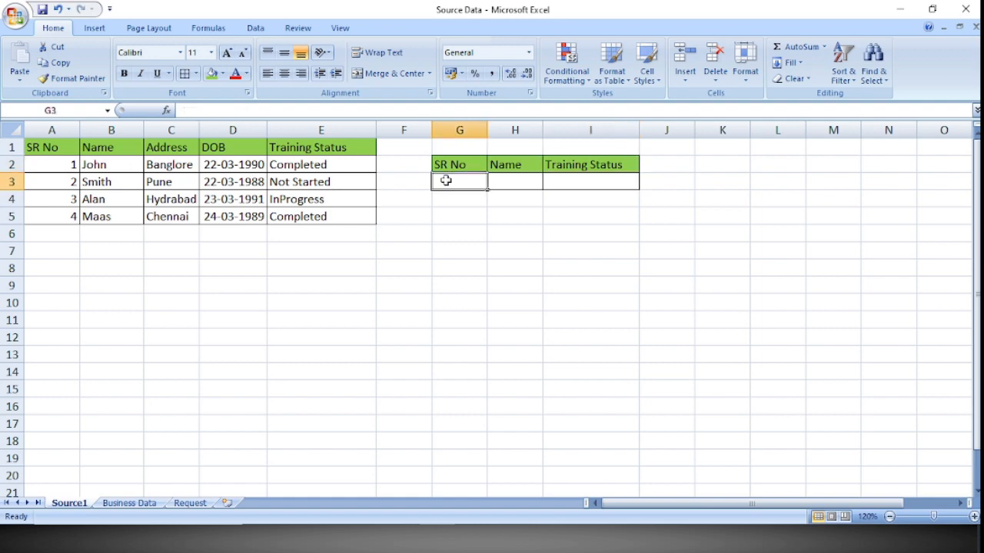
click(519, 183)
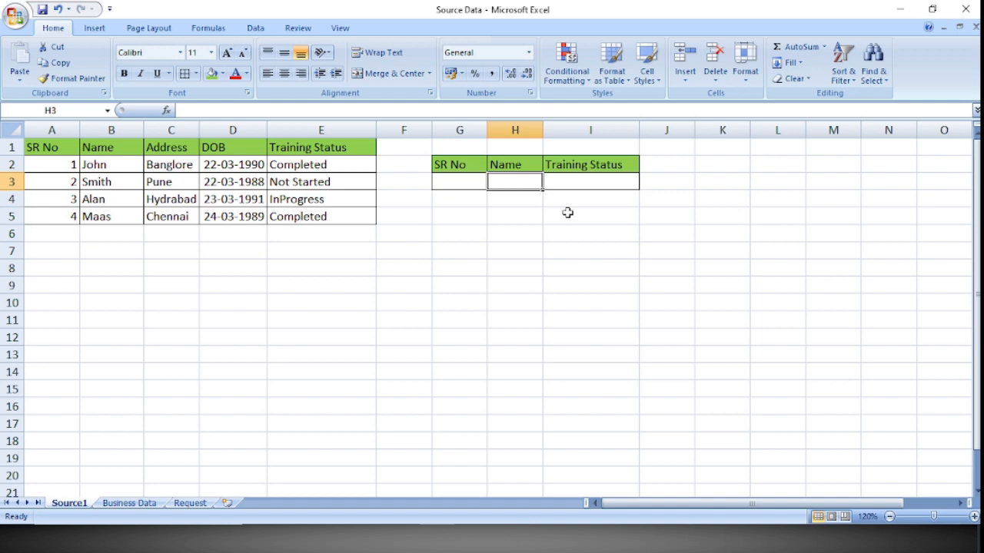
Enter 2 as the SR No lookup value in cell G3
click(448, 181)
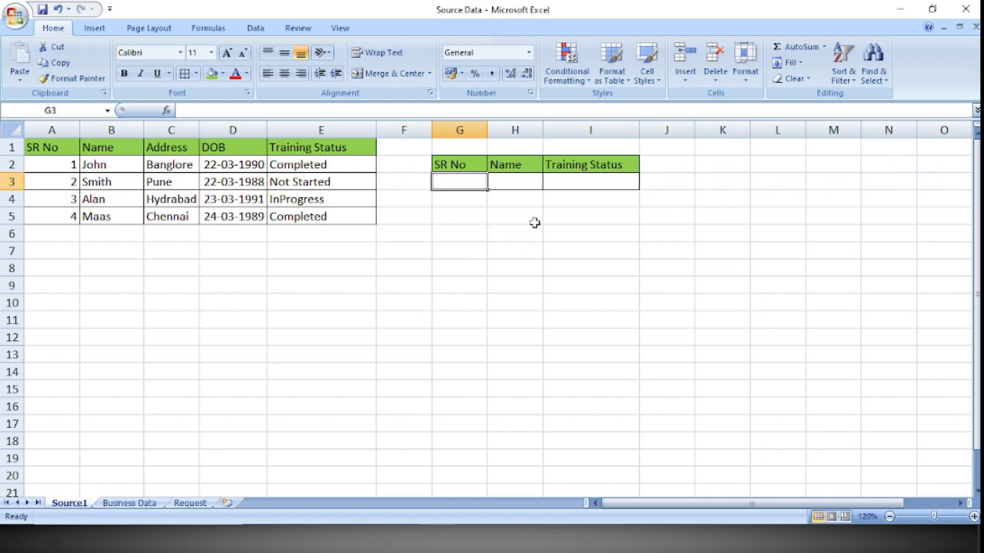
text(2)
click(507, 182)
click(471, 183)
Look up the Name for the SR No by entering =VLOOKUP(G3,A1:E5,2,) in cell H3
click(527, 186)
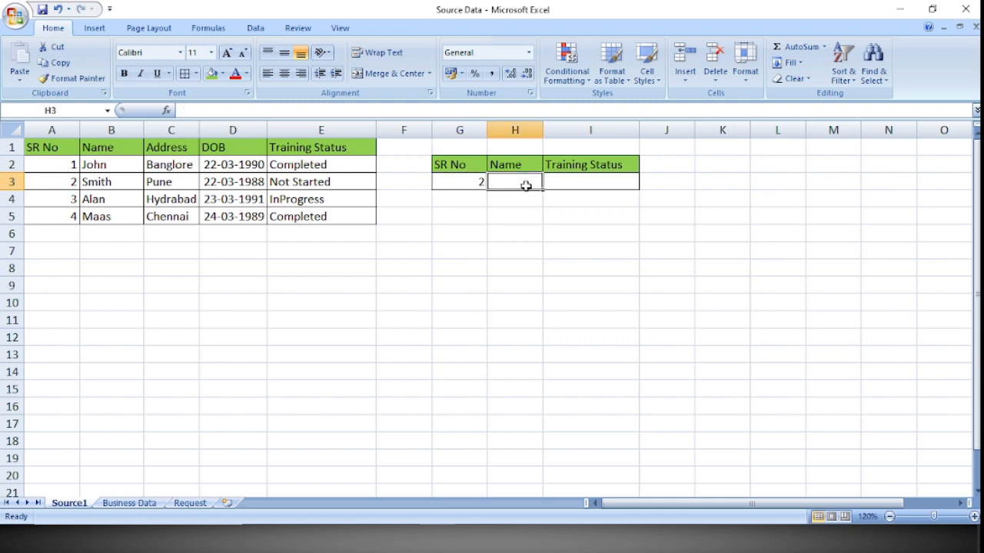
text(=vlo)
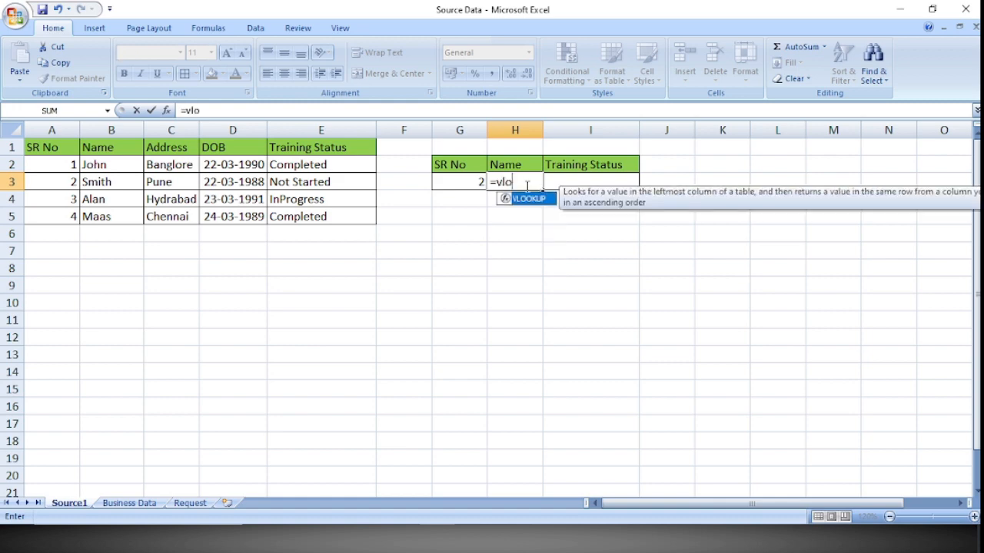
key(Tab)
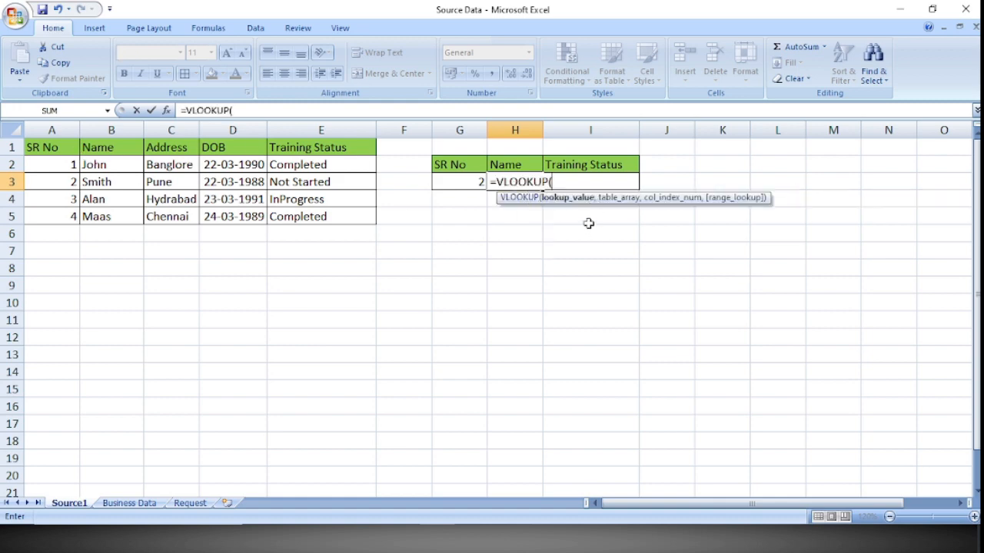
click(456, 183)
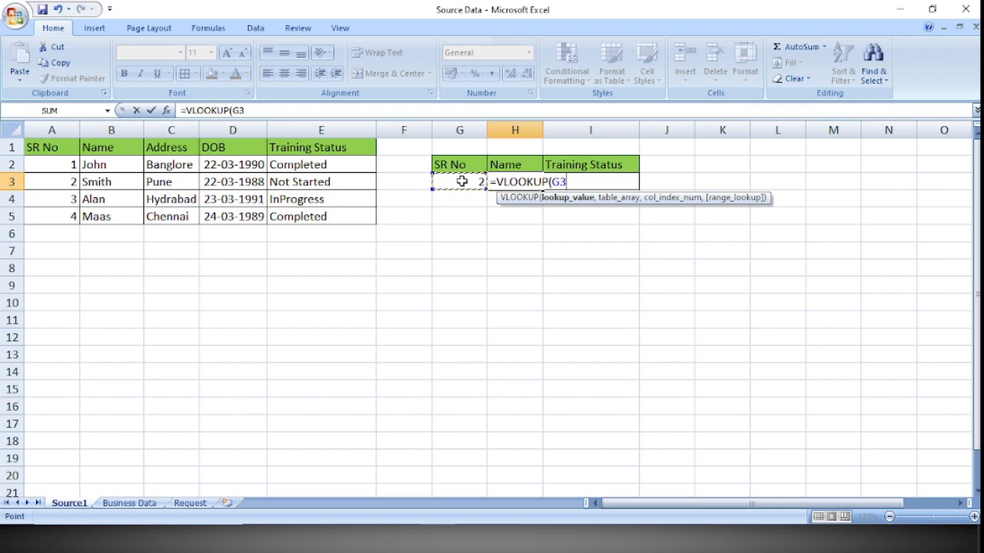
text(,)
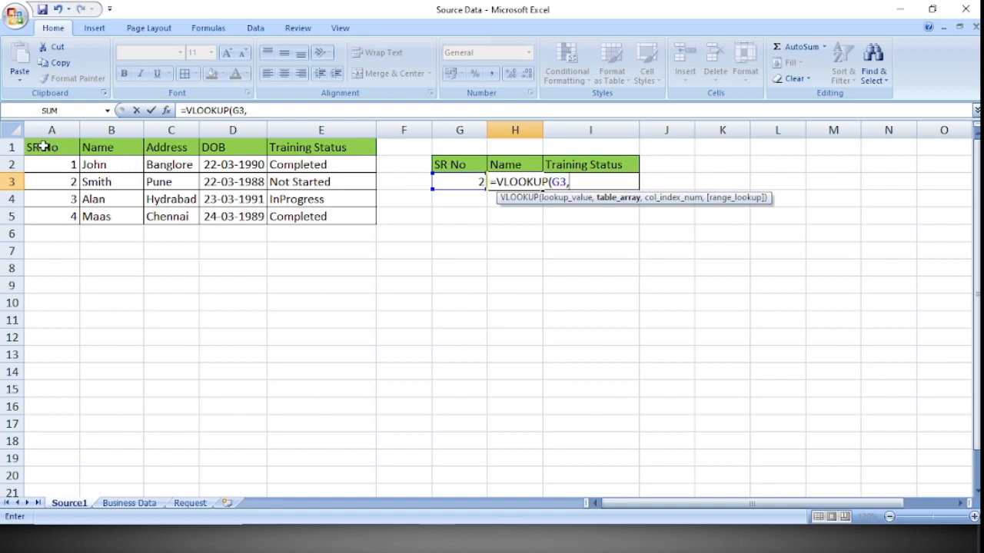
drag(52, 146, 344, 219)
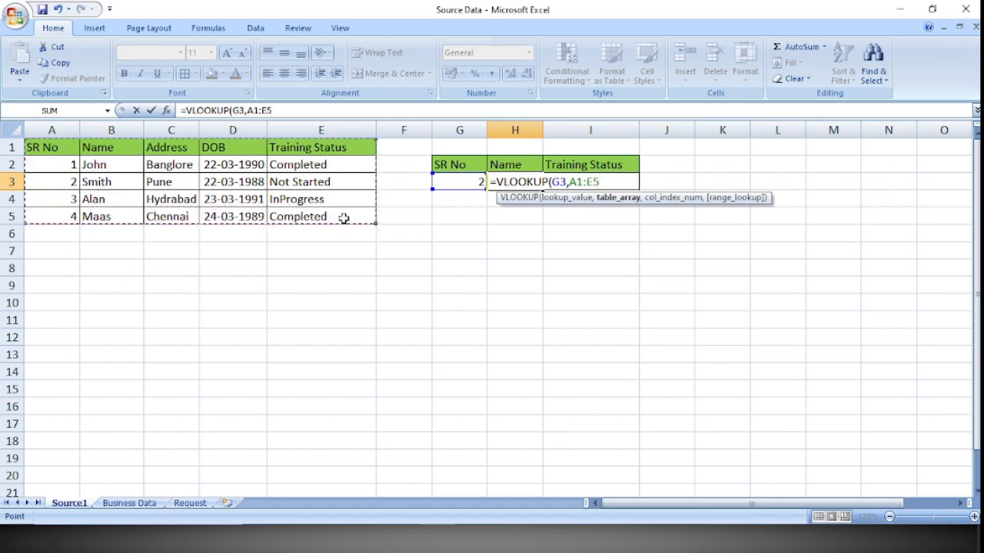
text(,)
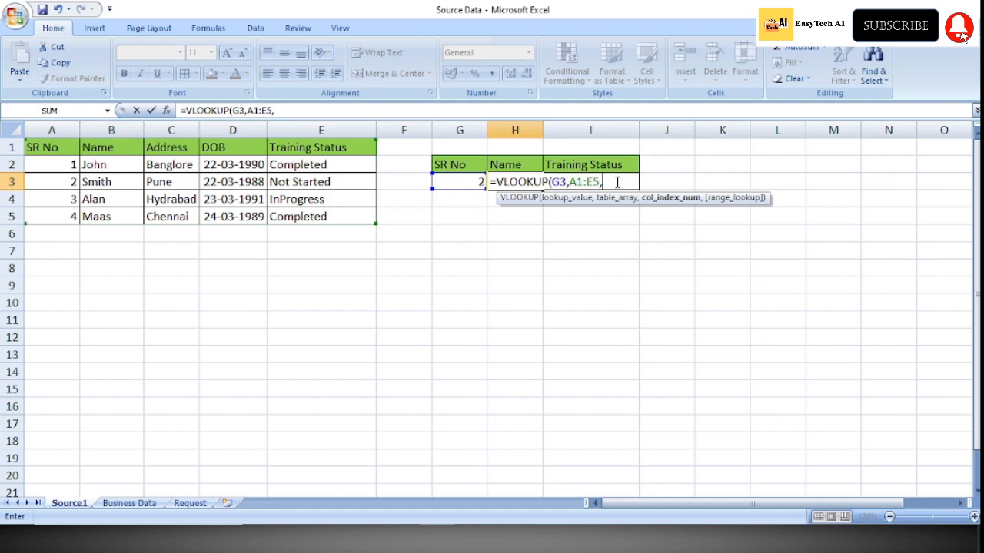
text(2,)
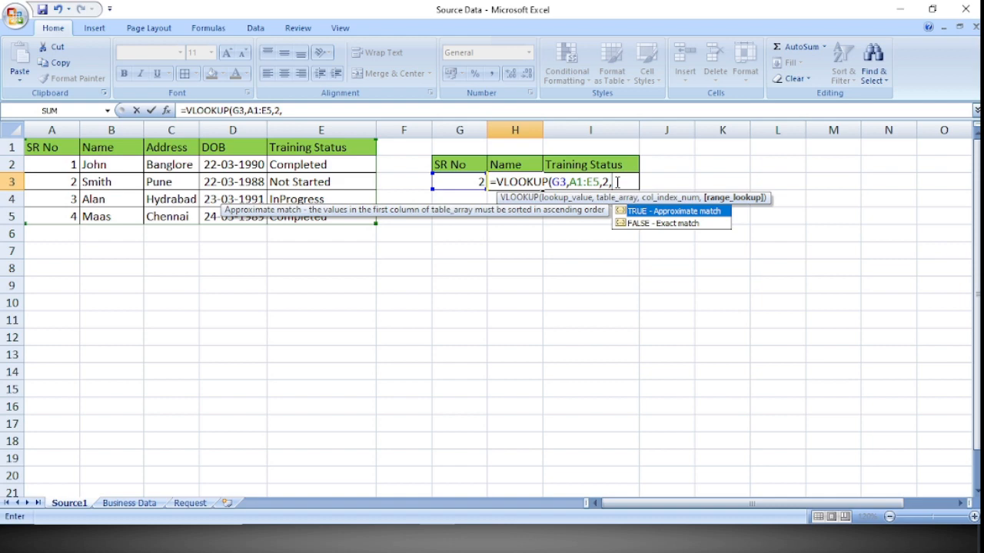
key(Down)
key(Return)
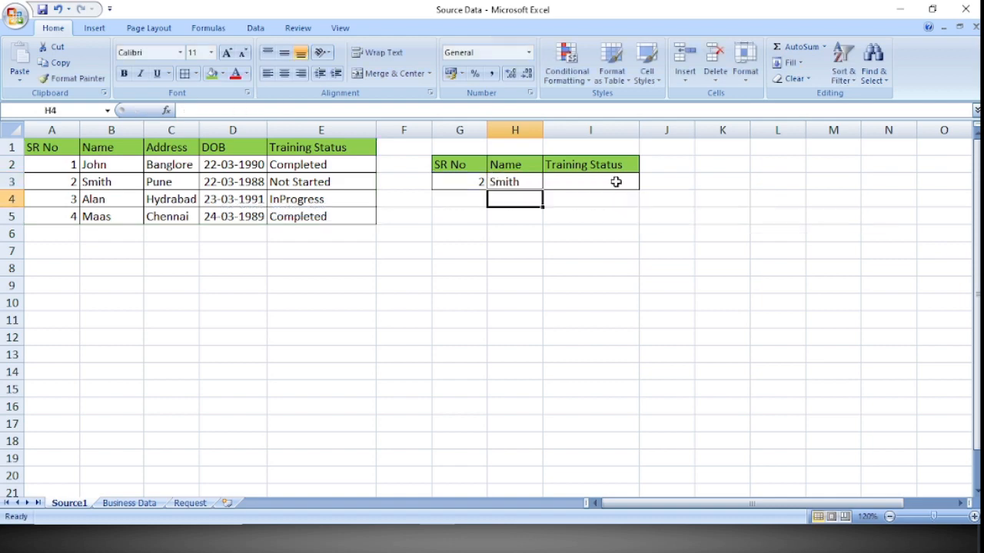
Look up the Training Status with an exact match by entering =VLOOKUP(G3,A1:E5,5,FALSE) in cell I3
click(530, 182)
click(582, 181)
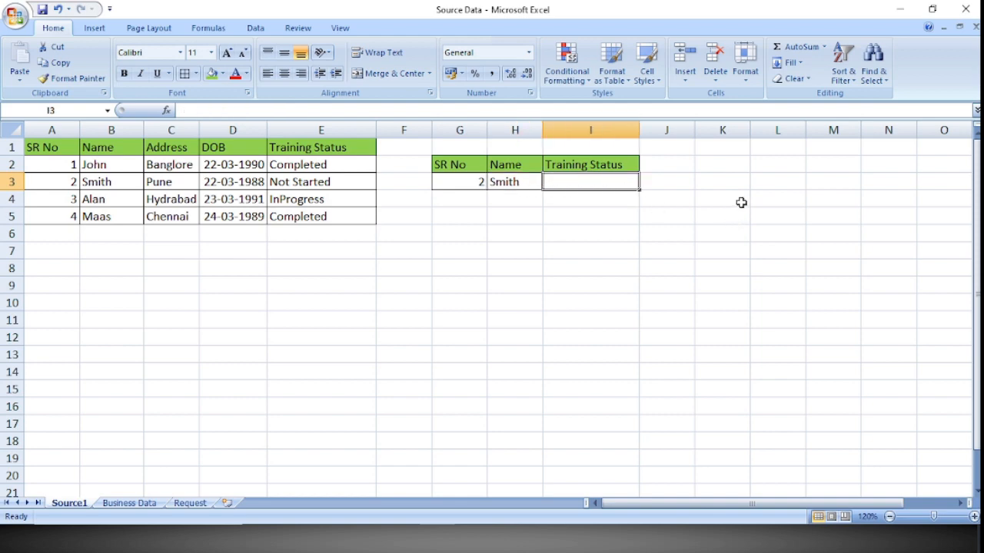
text(=vlo)
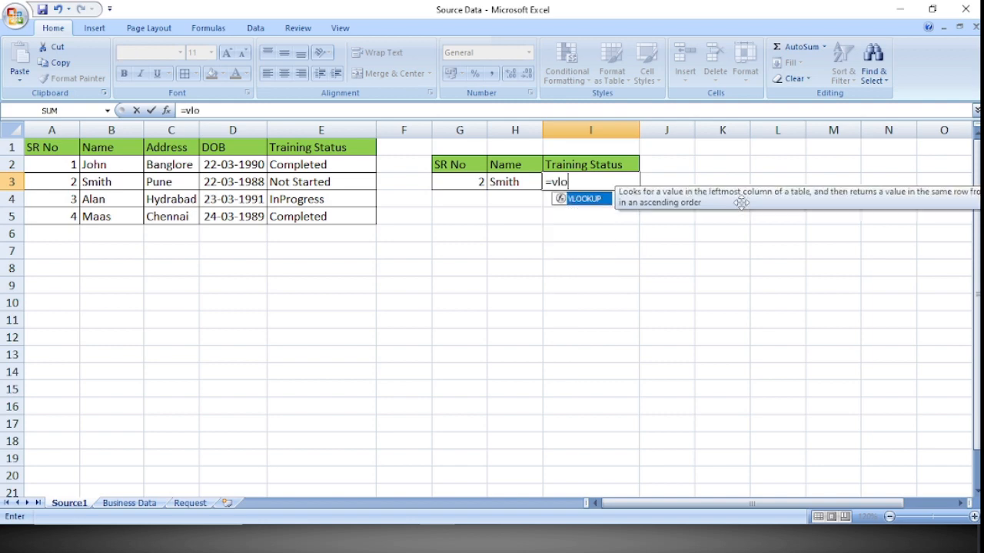
key(Tab)
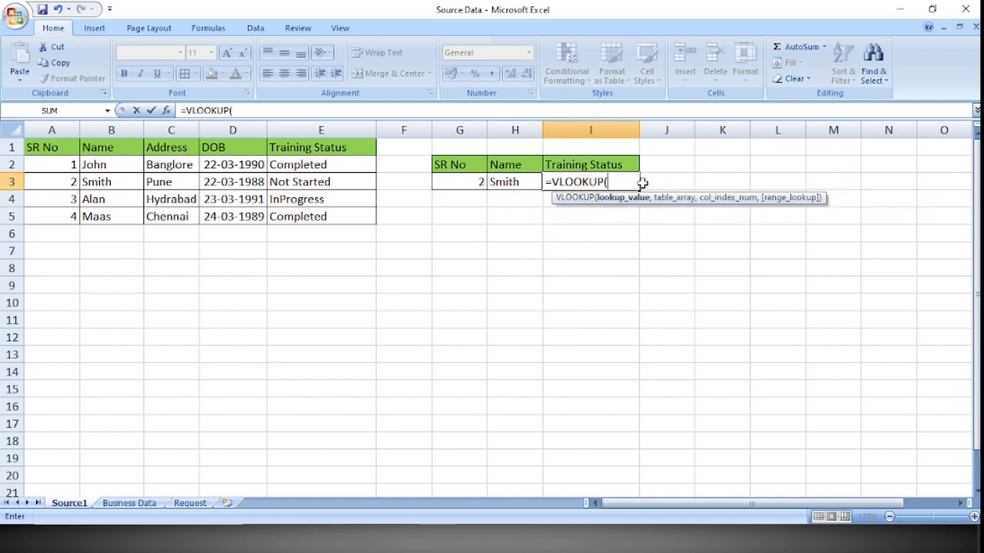
click(465, 180)
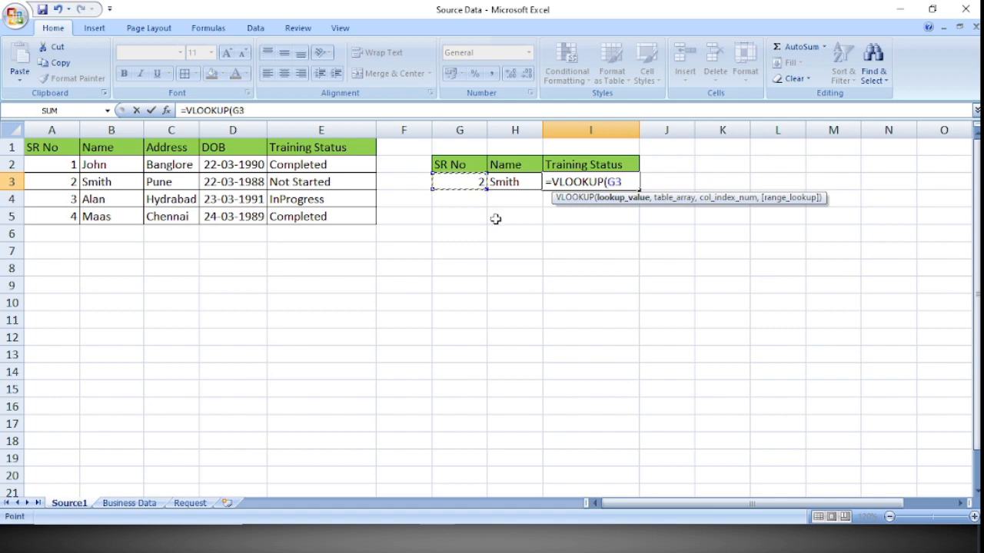
text(,)
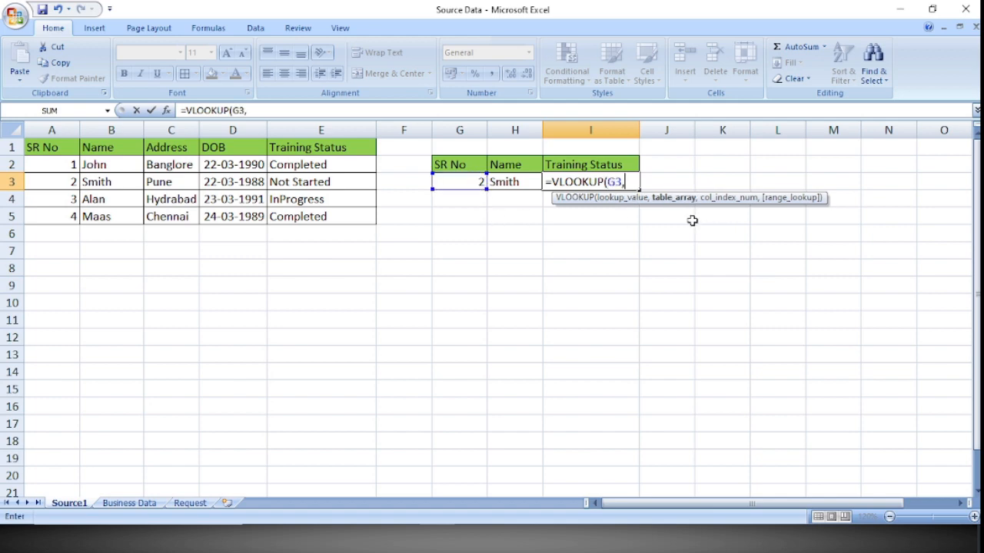
drag(57, 146, 302, 215)
text(,)
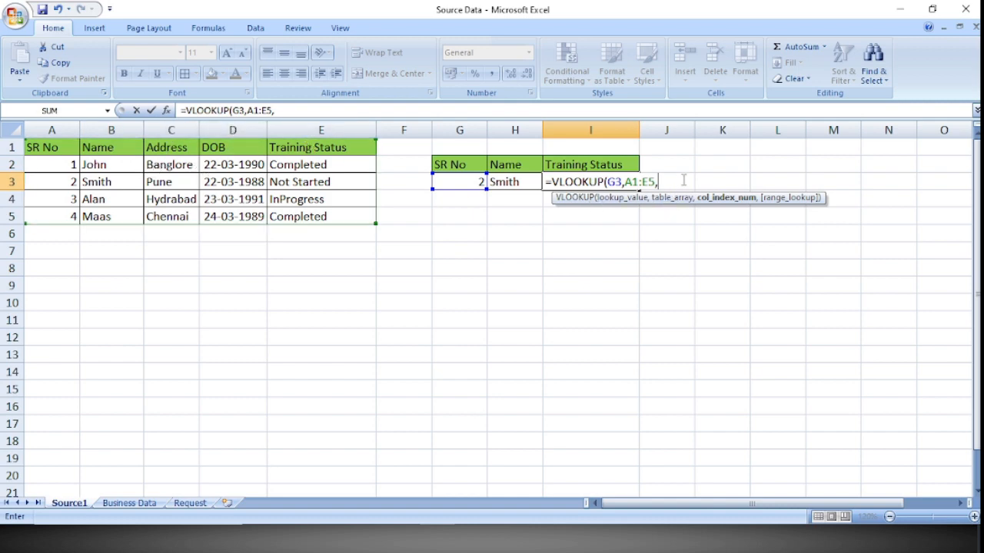
text(5,)
key(Down)
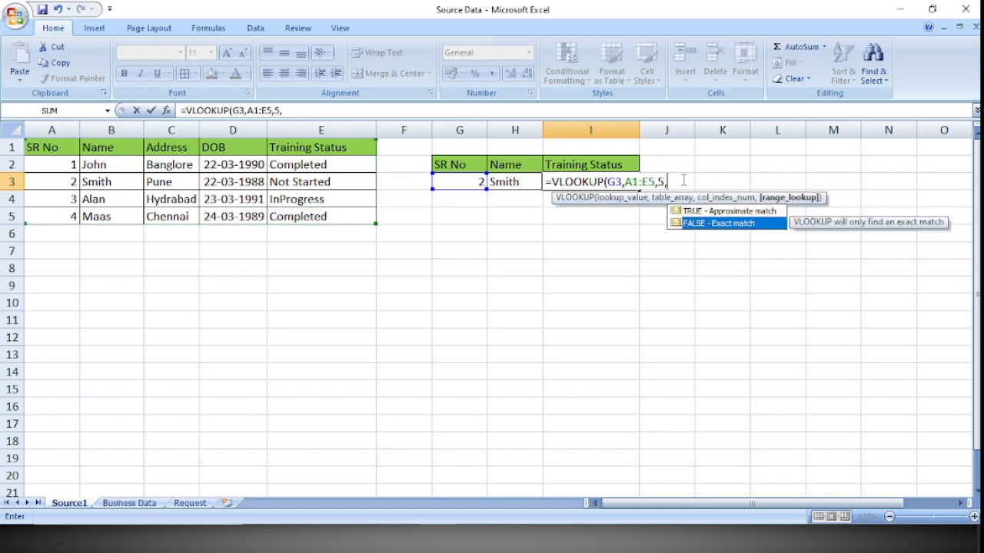
key(Tab)
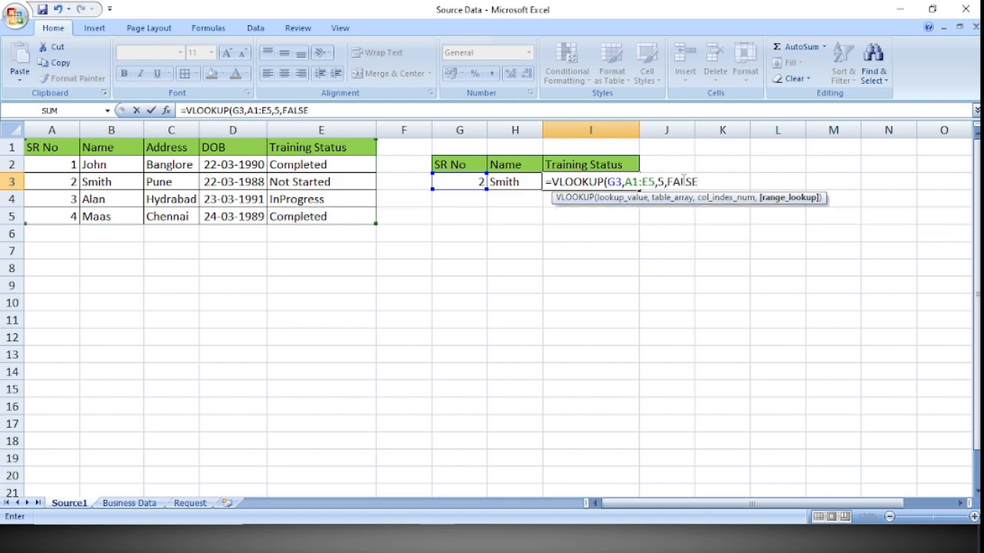
text())
key(Return)
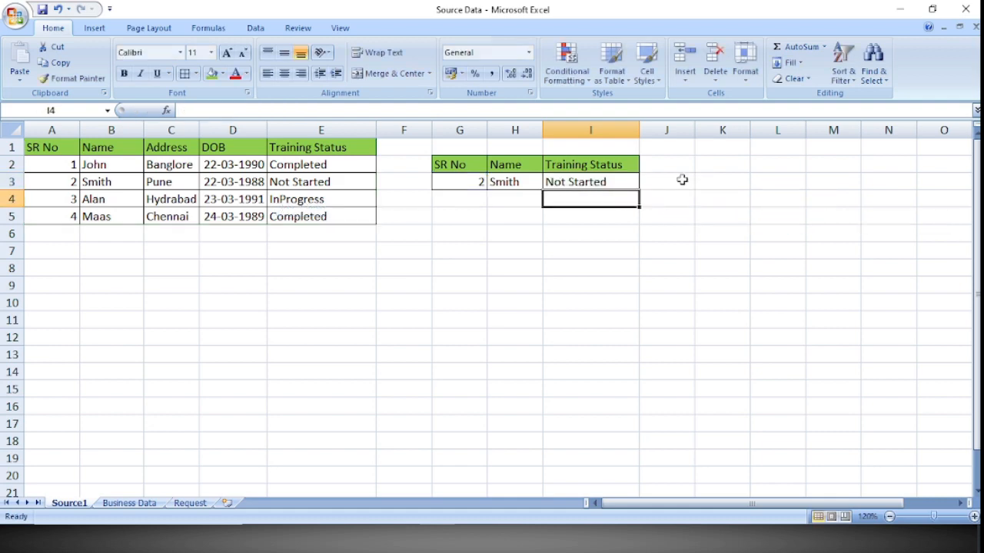
Change the SR No in G3 to 4 and check the lookup results against the source table
key(Up)
click(475, 183)
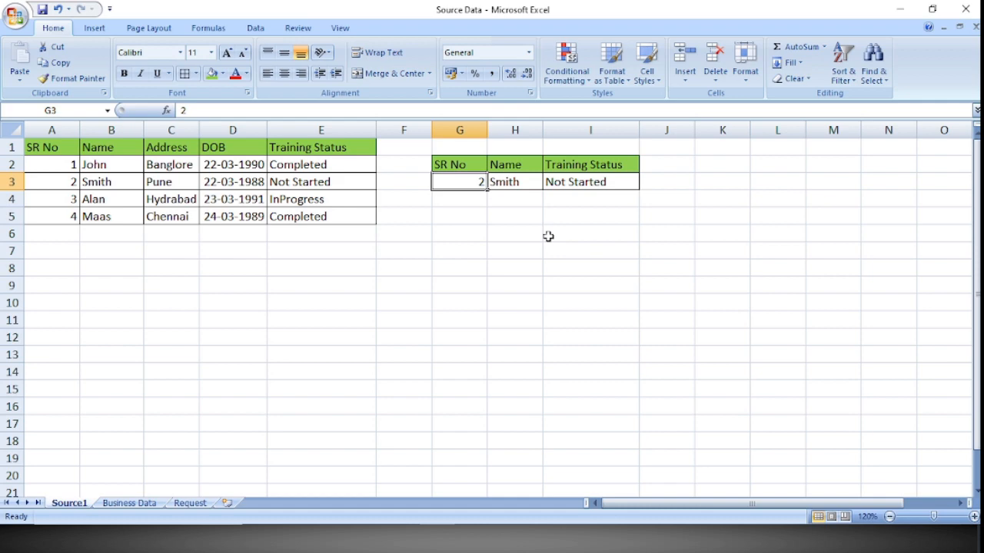
text(4)
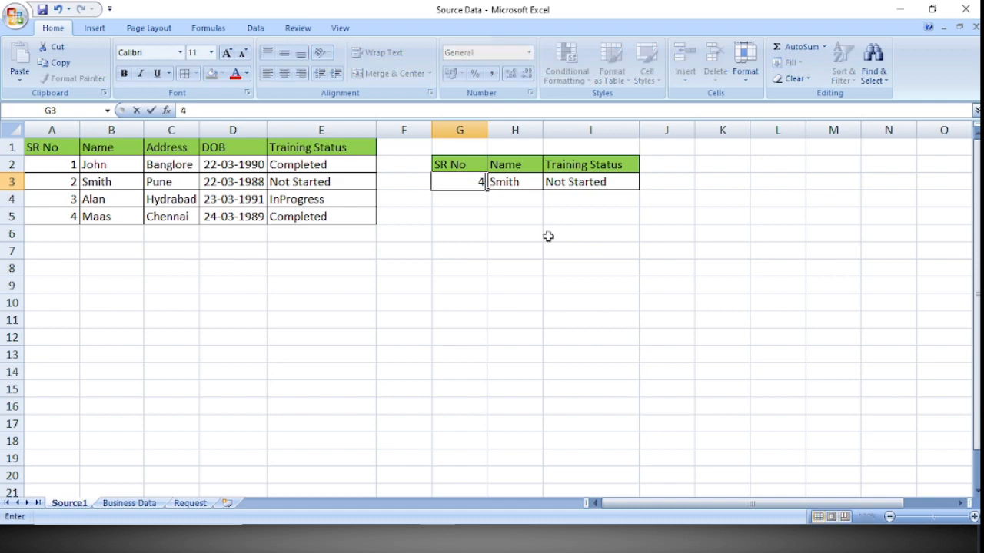
key(Return)
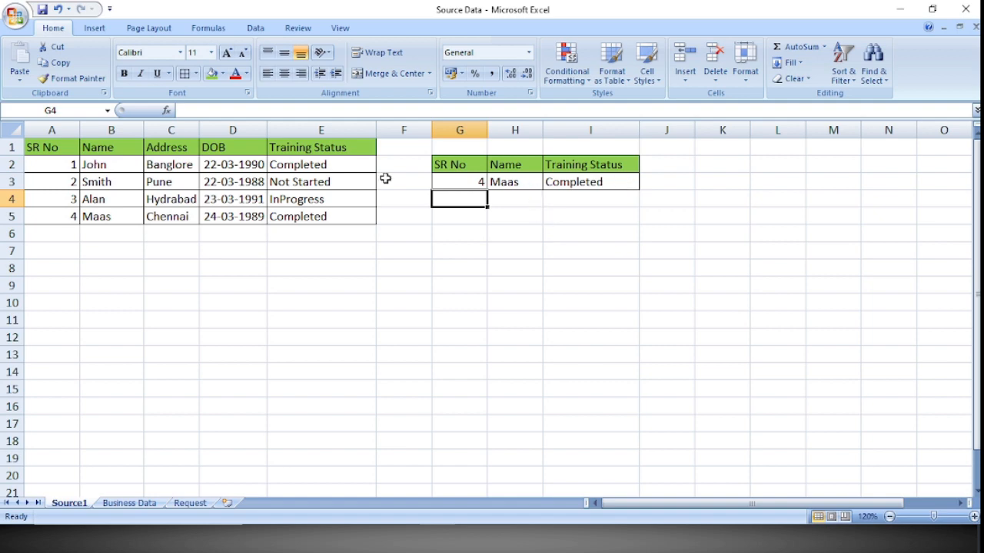
click(518, 187)
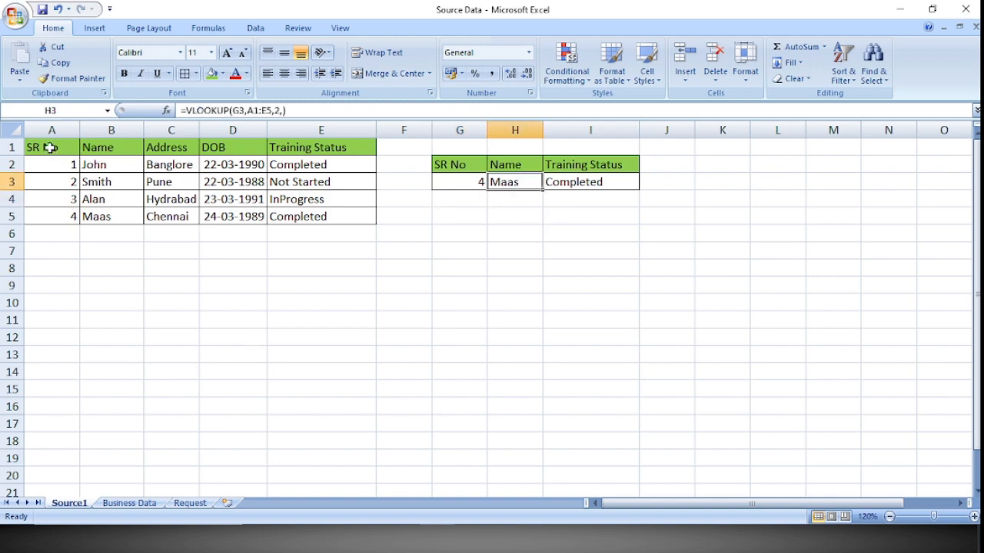
drag(52, 149, 611, 210)
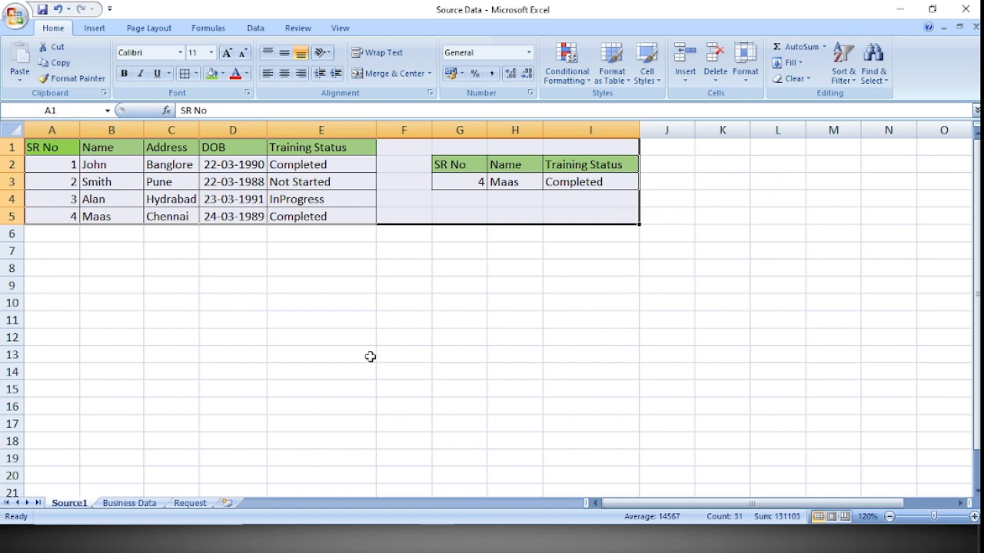
Open the Business Data sheet and review its records from the header row down
click(130, 504)
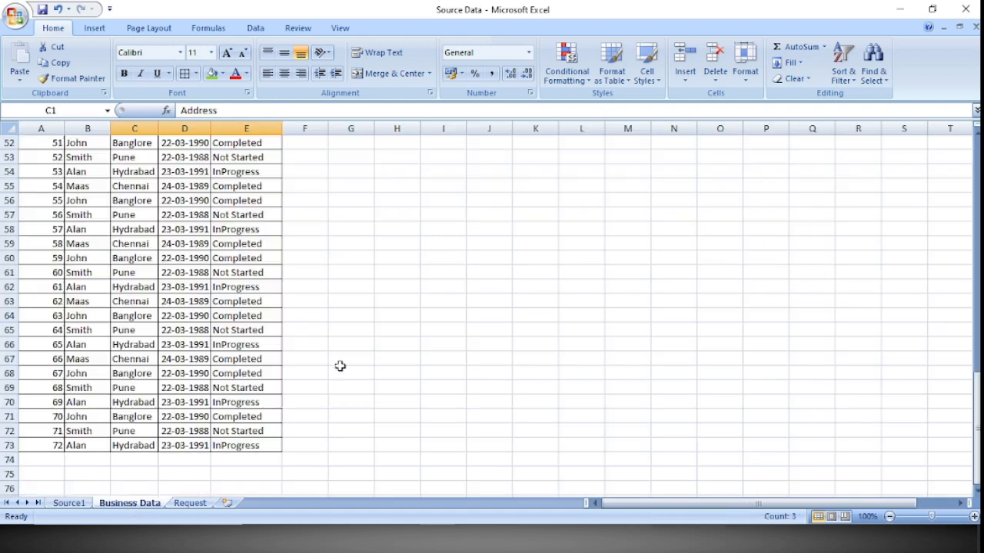
scroll(343, 350, up, 17)
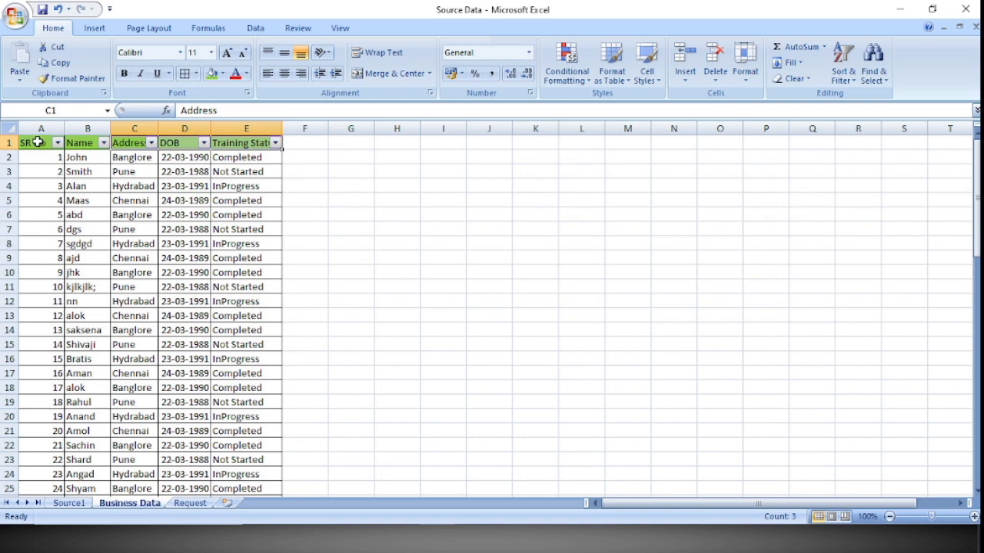
drag(38, 143, 262, 361)
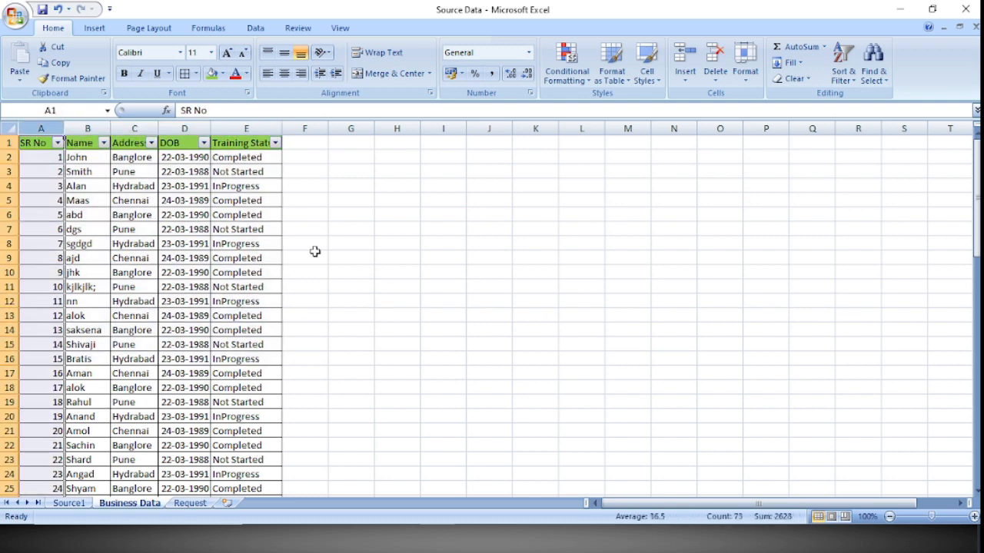
click(166, 256)
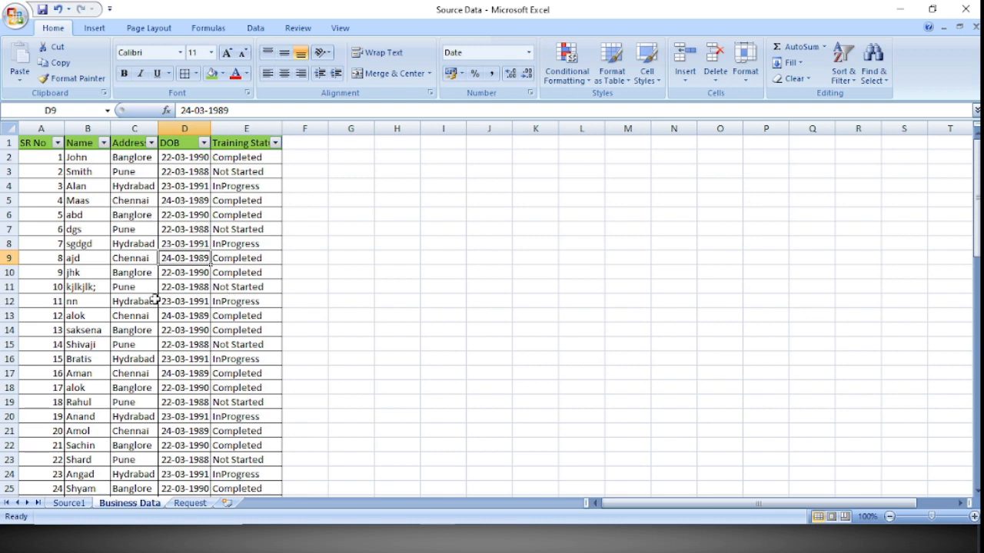
Copy the Address, DOB and Training Status headers from the Business Data sheet into the Request sheet, starting at cell B1
click(190, 503)
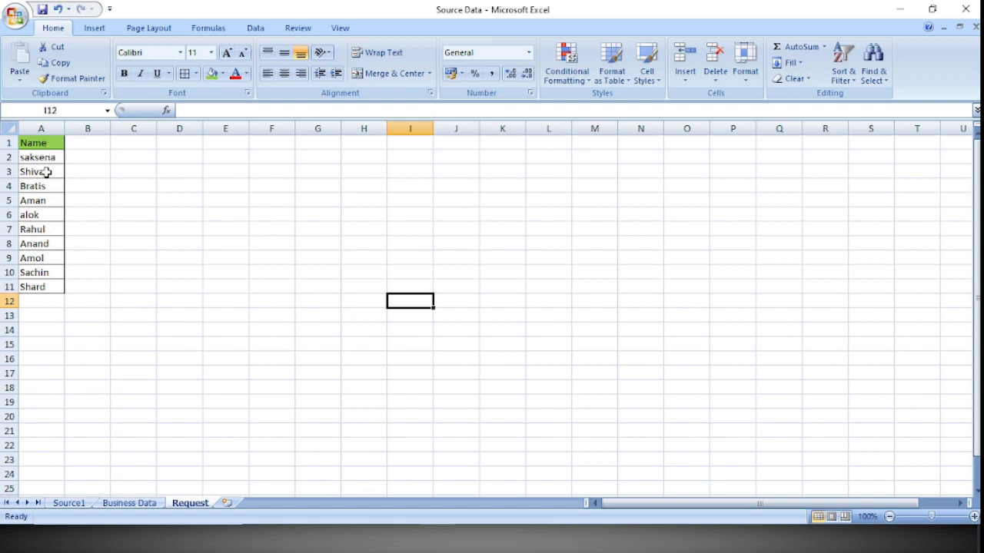
click(39, 129)
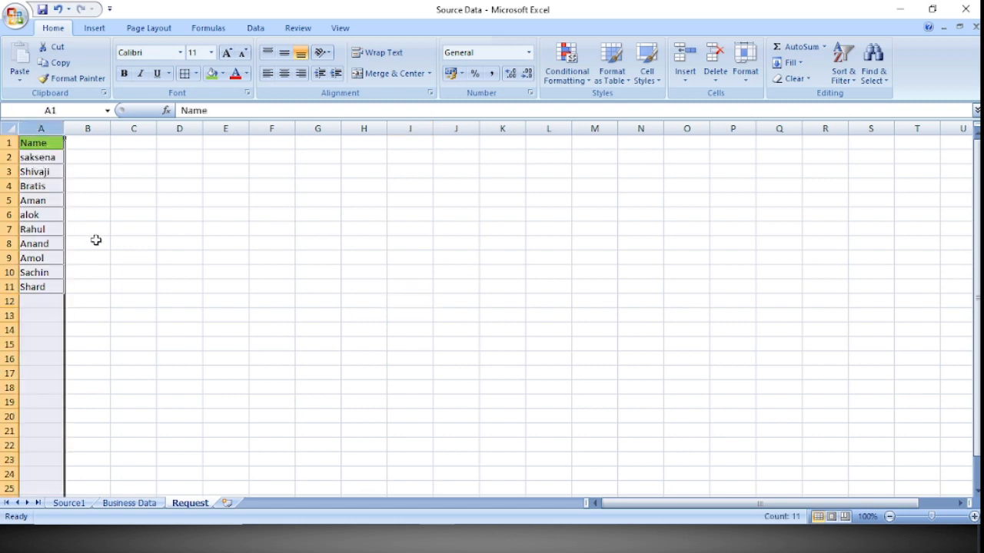
click(129, 503)
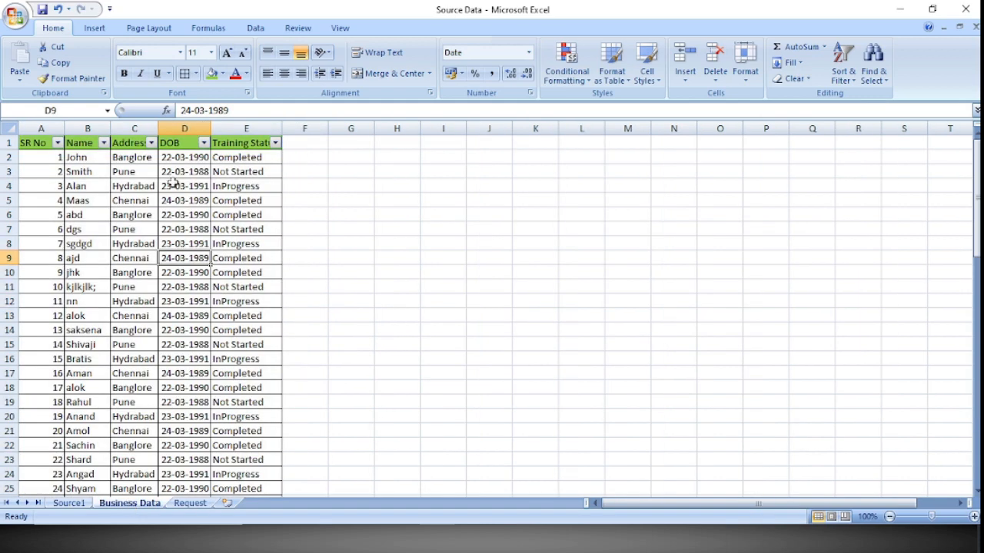
drag(119, 142, 246, 143)
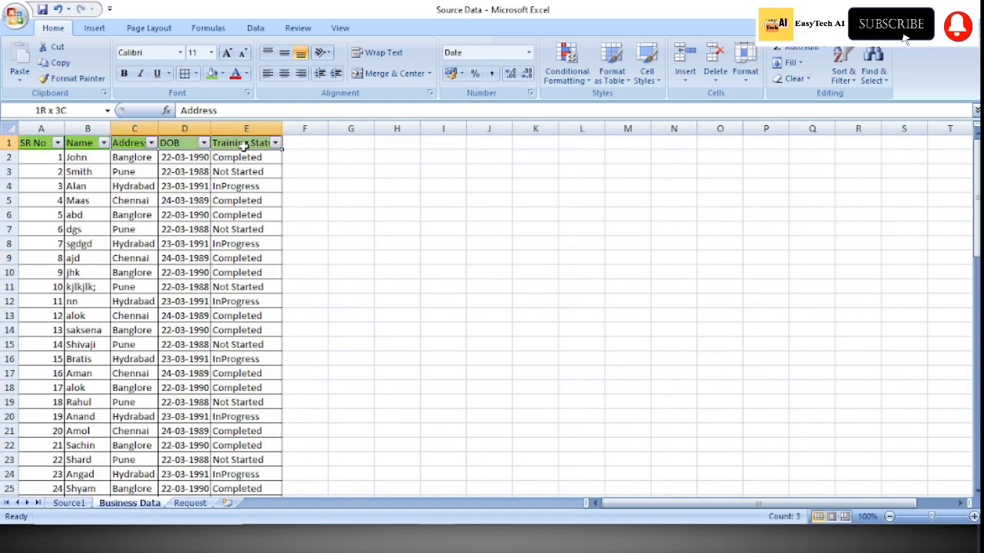
key(ctrl+c)
click(190, 503)
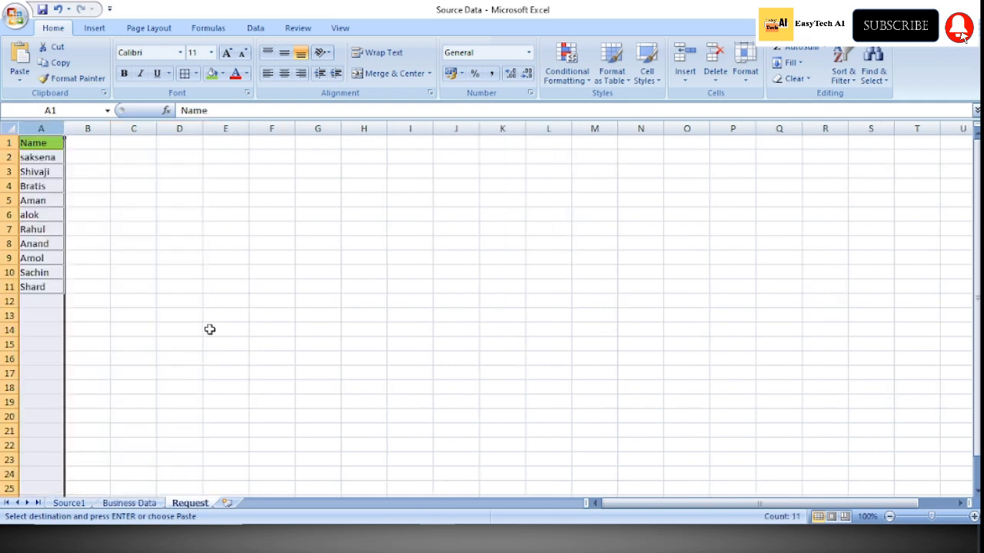
click(95, 154)
click(104, 144)
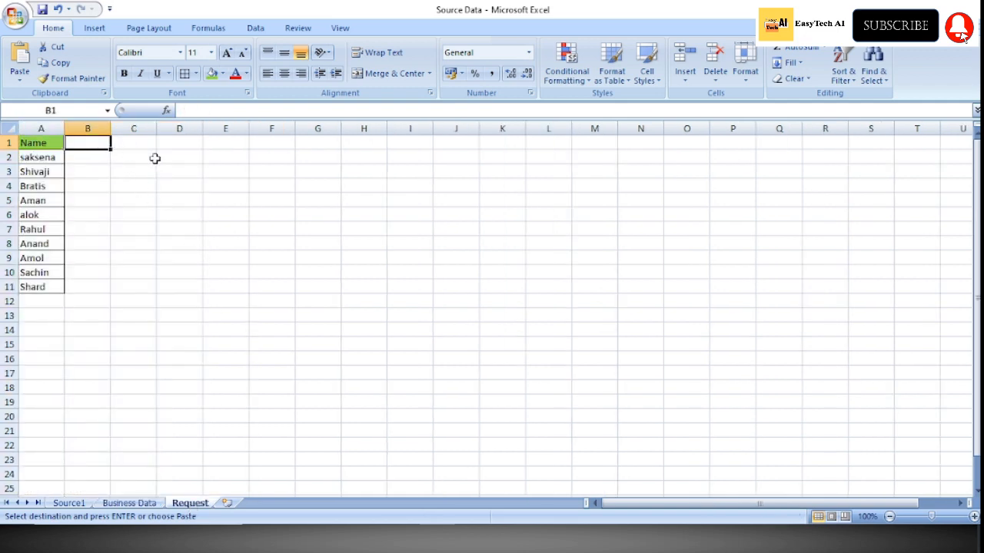
key(ctrl+v)
Start a VLOOKUP formula in cell B2 of the Request sheet with A2 as the lookup value
click(91, 158)
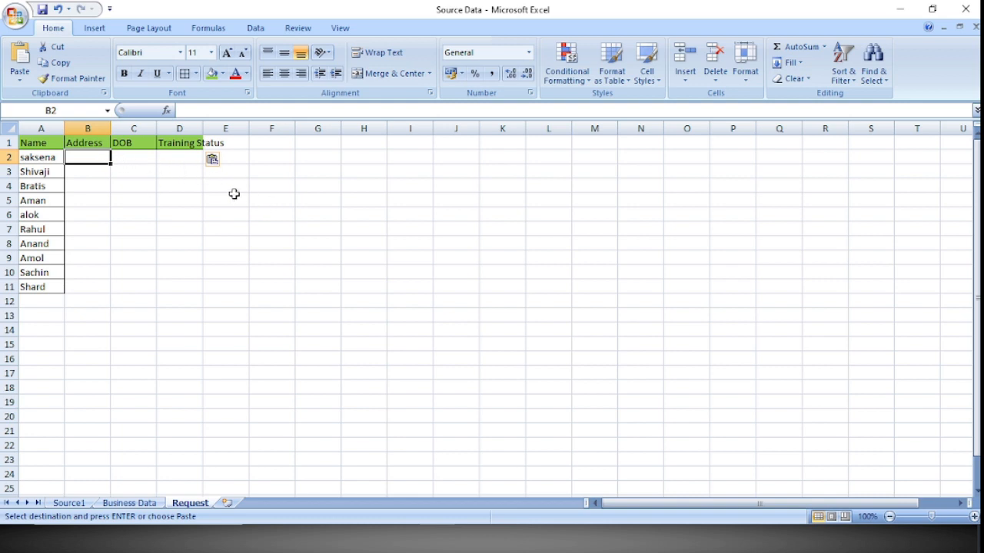
text(=)
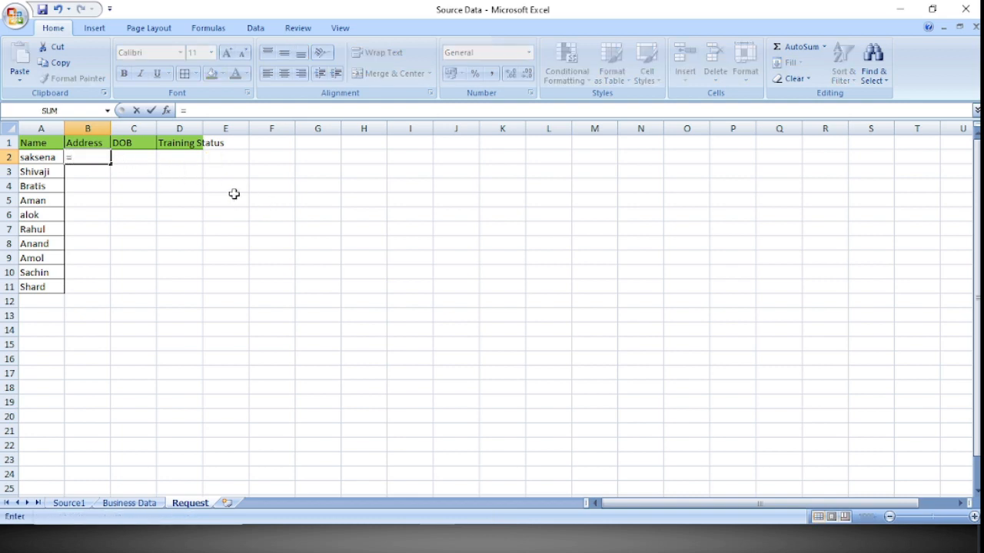
text(vl)
key(Tab)
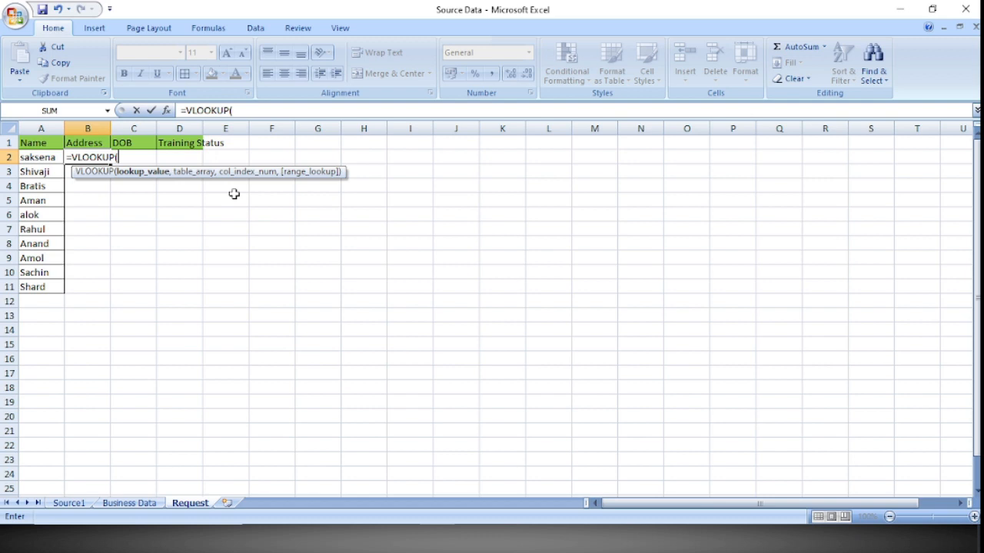
click(36, 158)
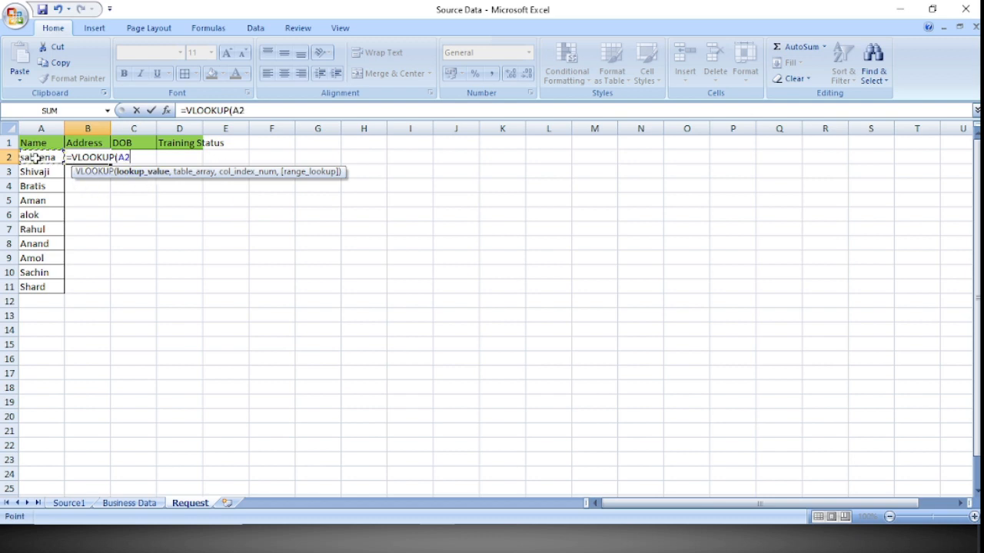
text(,)
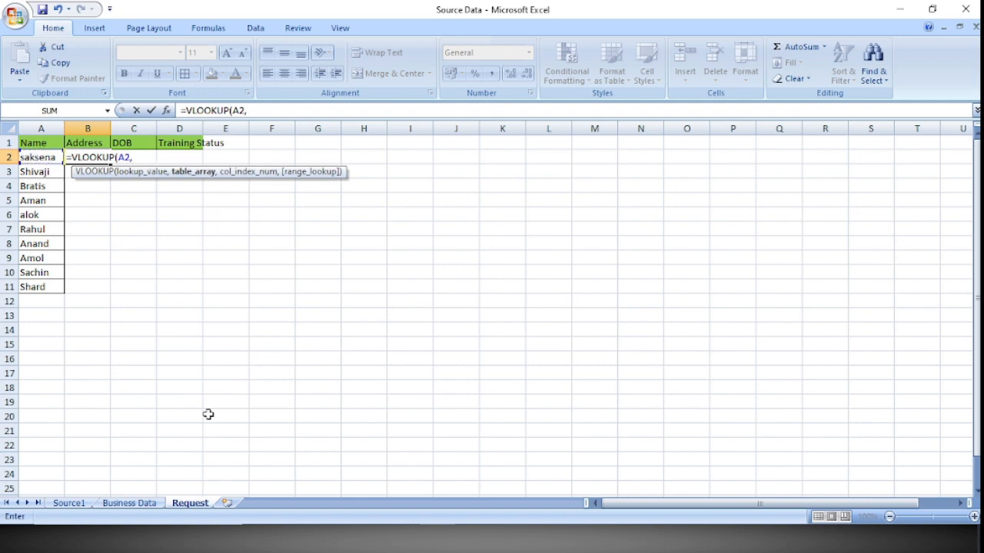
Set the formula's table array to the range B1:E73 on the Business Data sheet
click(129, 504)
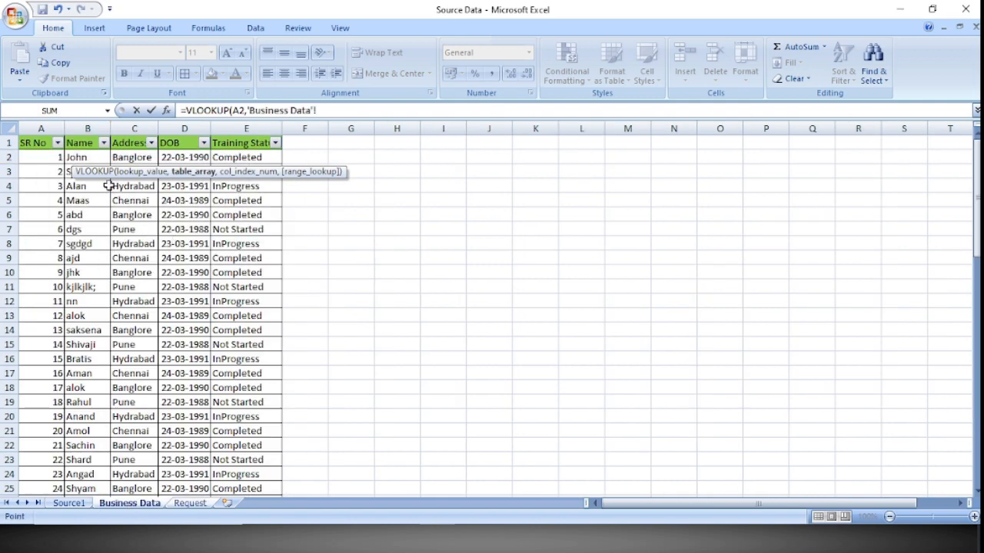
click(189, 504)
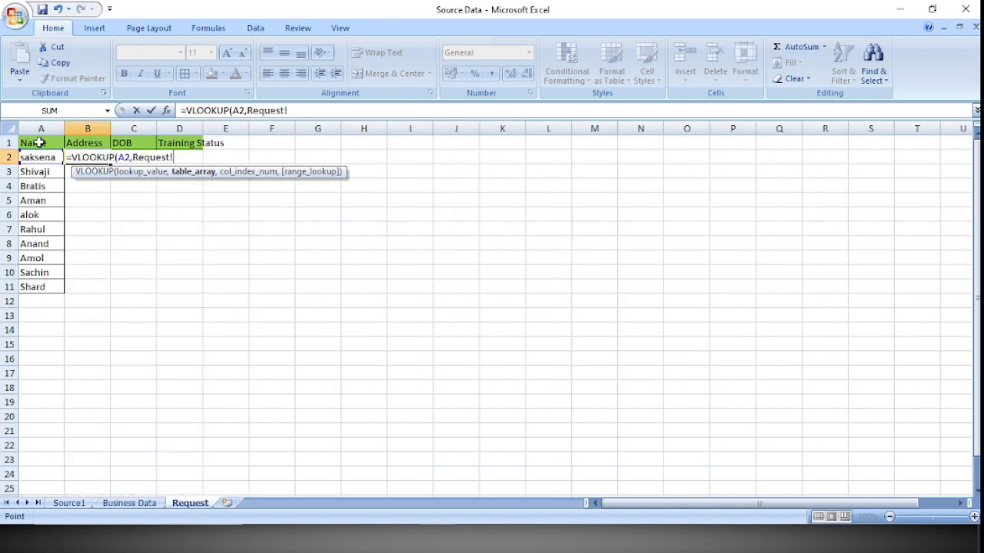
click(133, 504)
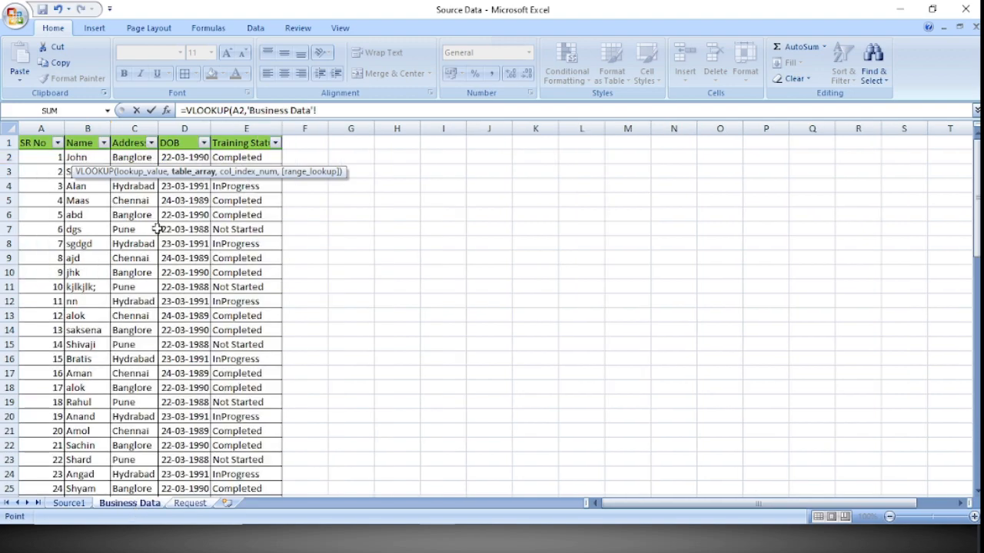
drag(71, 144, 246, 474)
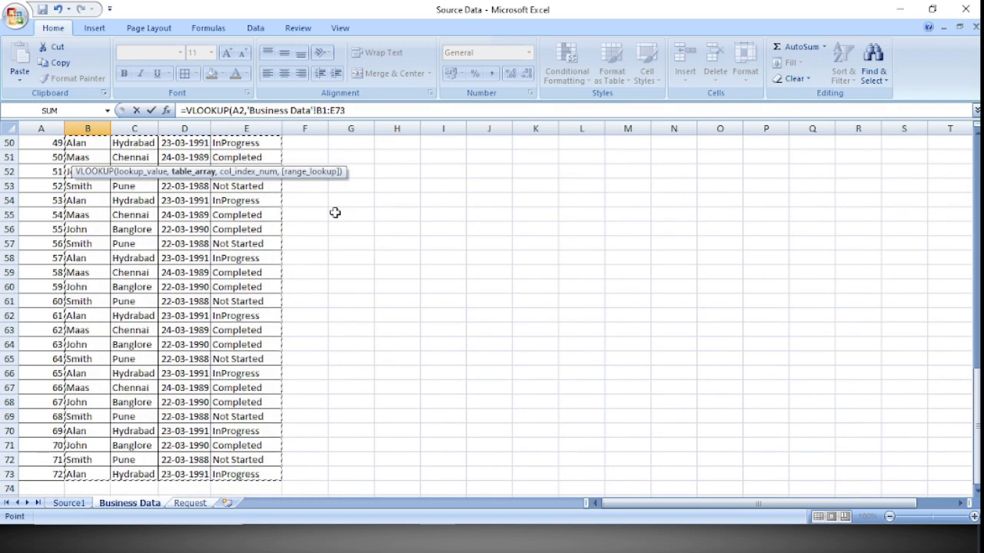
click(356, 110)
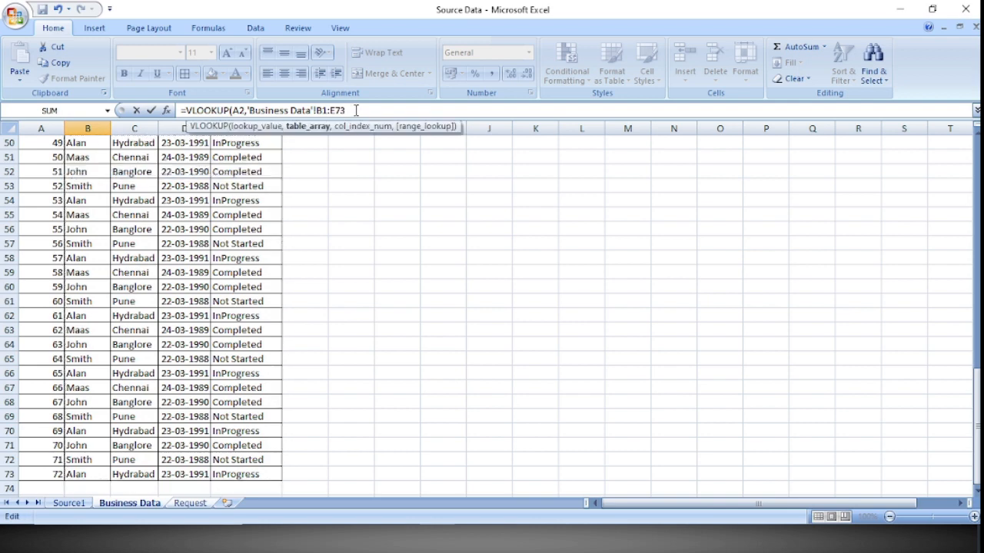
text(,)
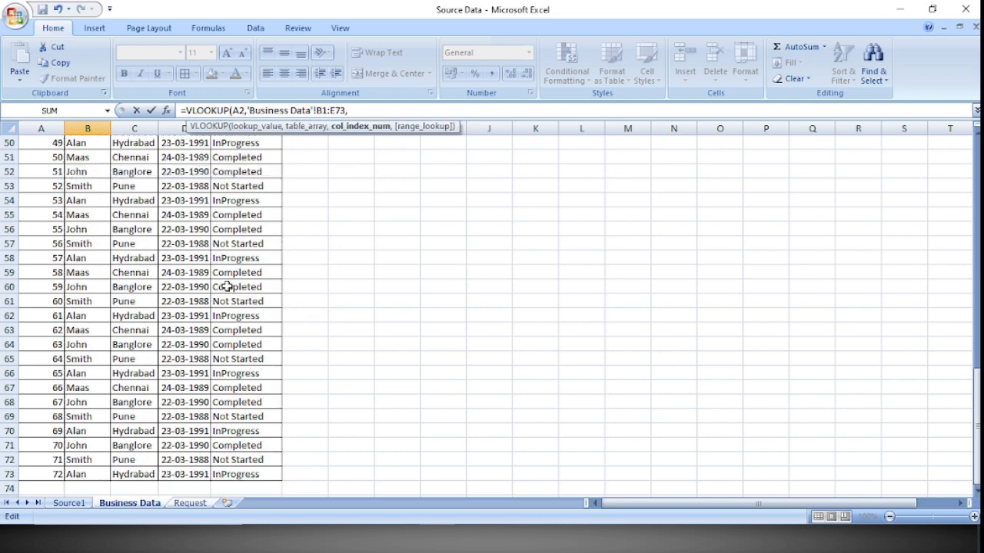
Set the column index to 2, leave the range lookup argument blank, and enter the Address formula
scroll(228, 286, up, 16)
scroll(227, 286, up, 1)
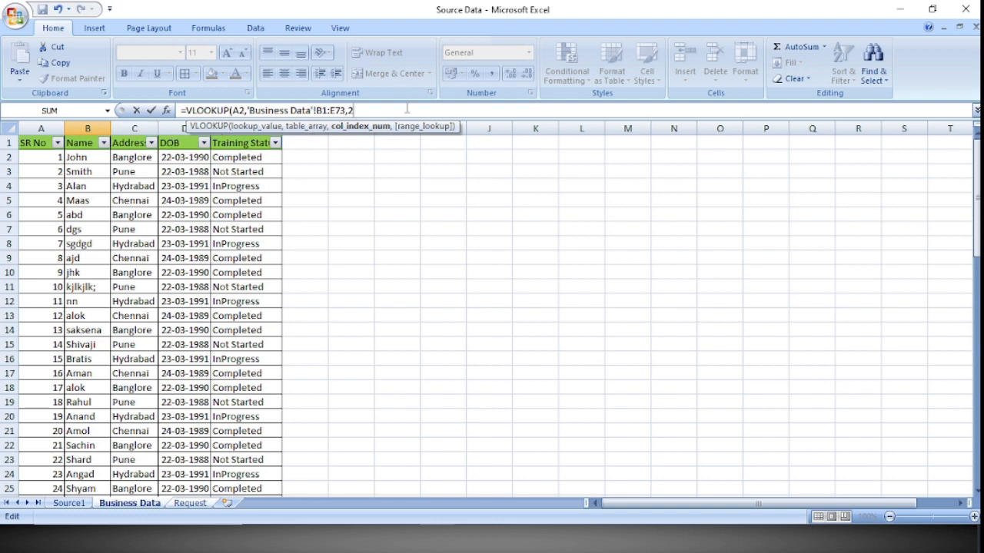
text(,)
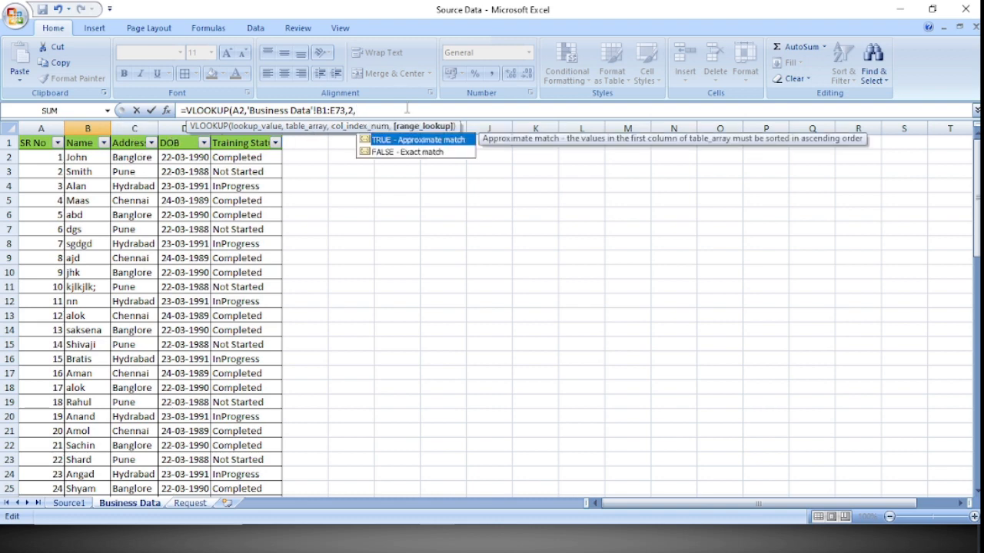
key(Down)
key(Return)
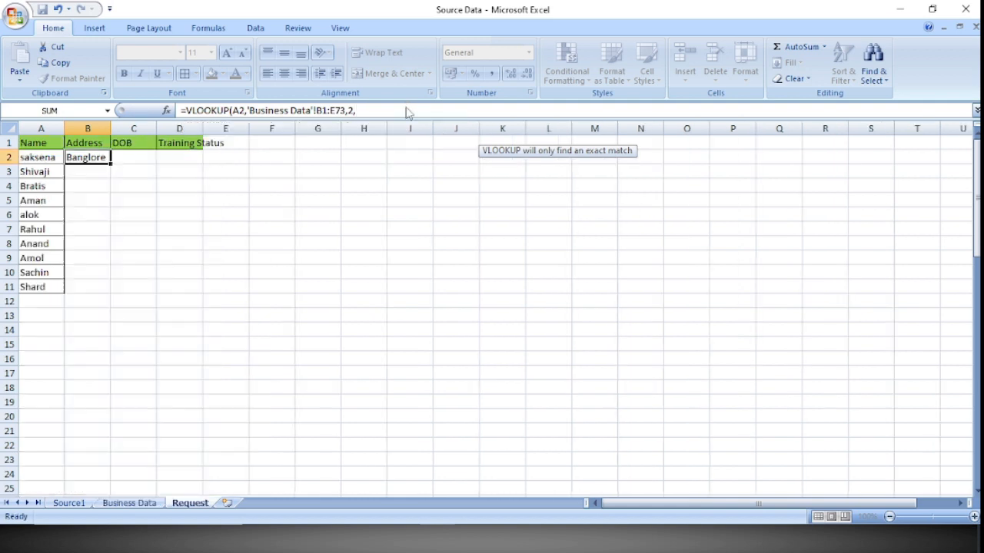
Fill the B2 formula across to D2 and compare the cell references in B2 and C2
click(84, 156)
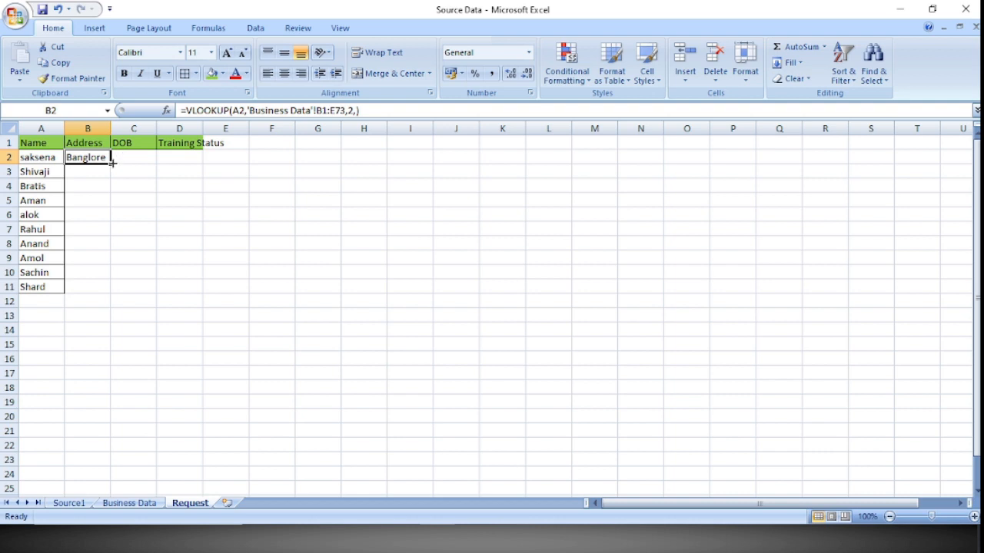
drag(111, 161, 188, 159)
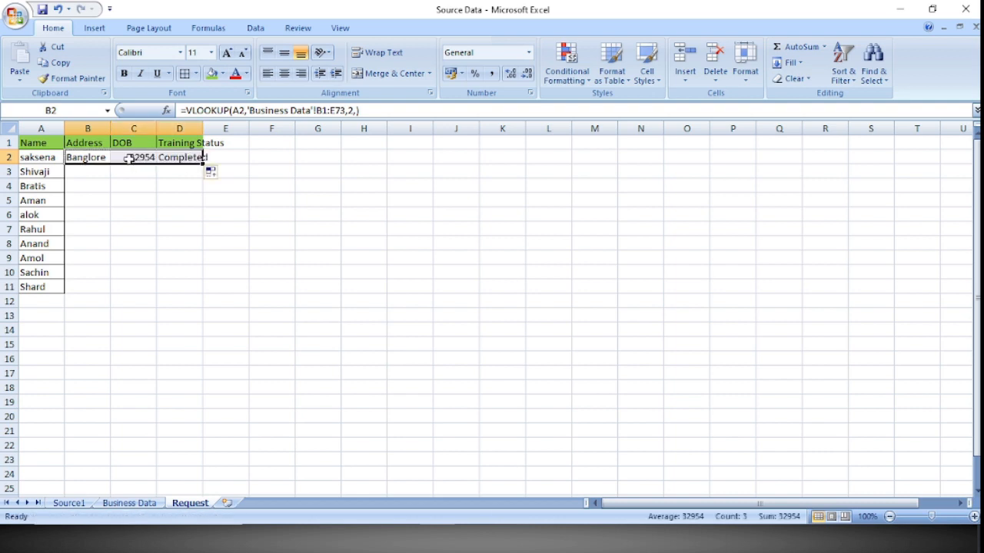
click(133, 159)
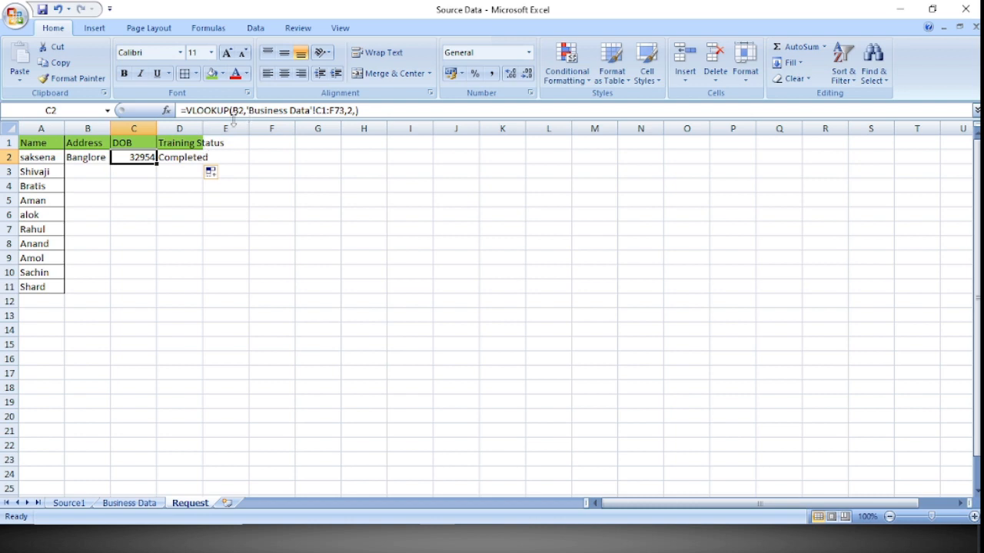
click(89, 157)
click(137, 158)
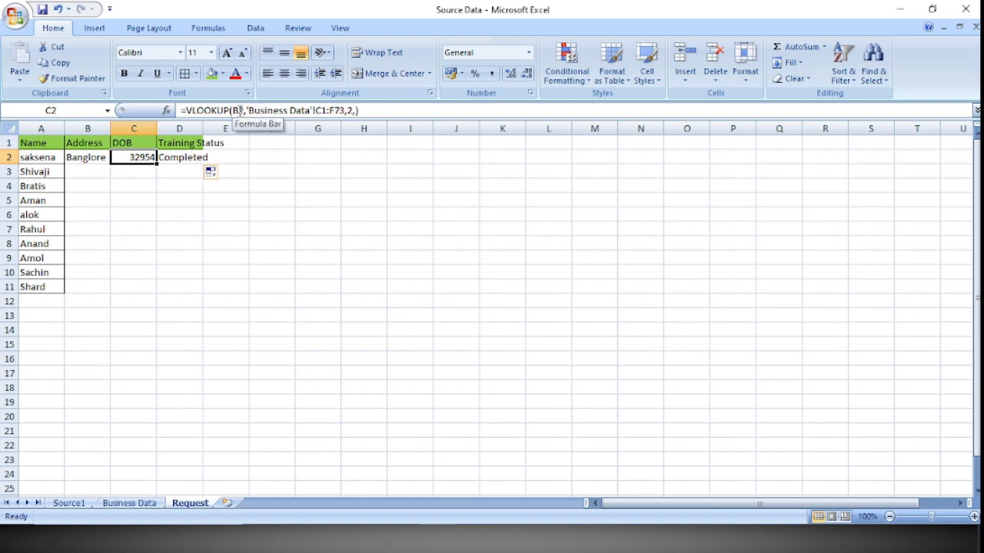
click(45, 157)
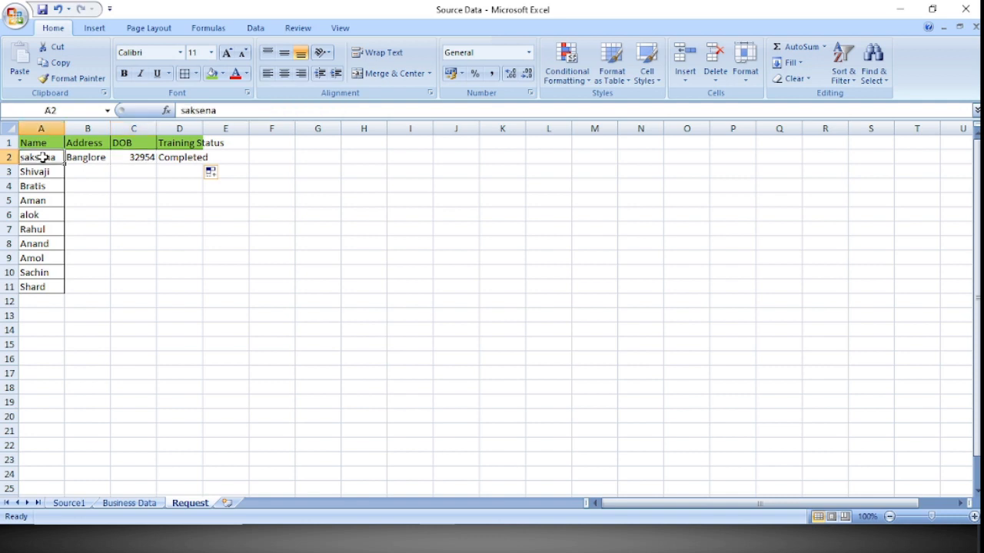
click(139, 158)
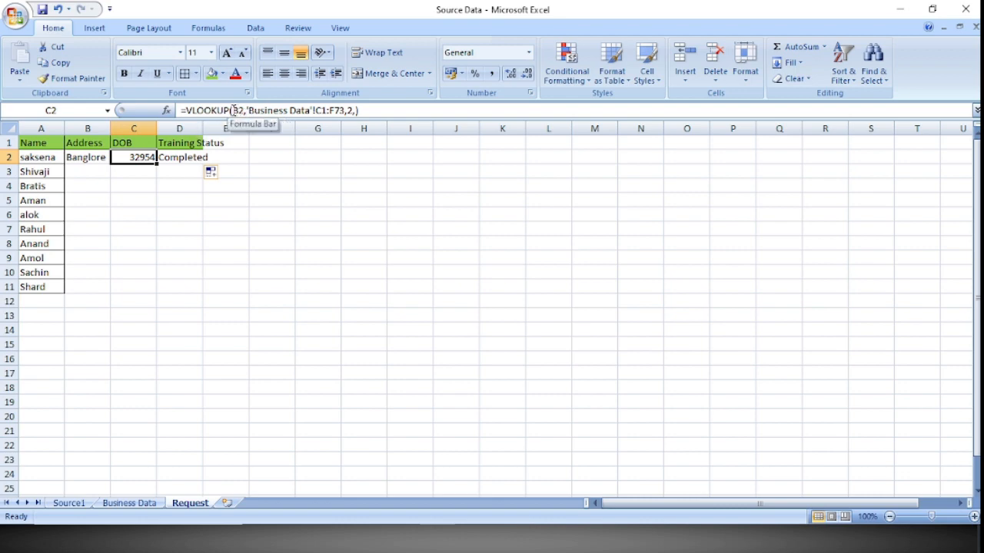
click(98, 158)
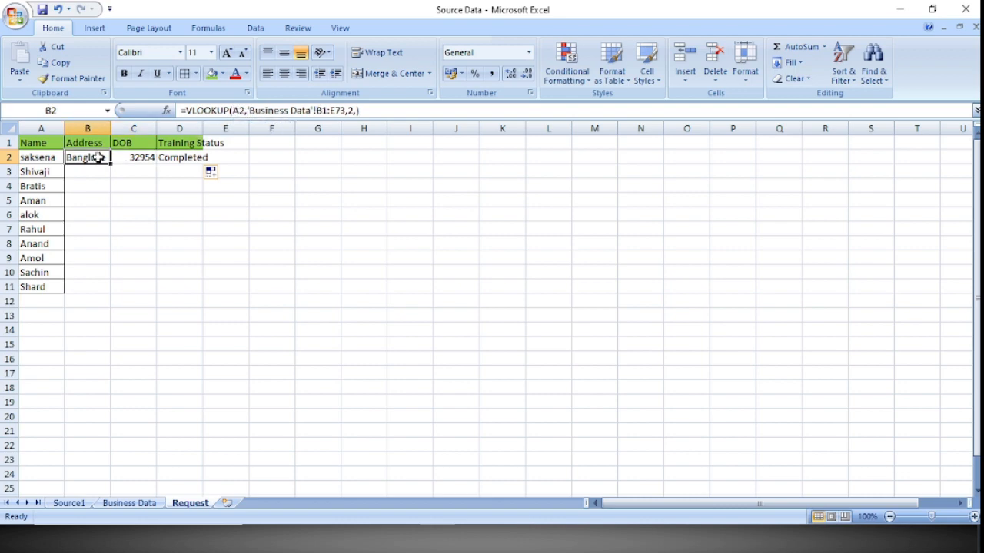
click(149, 156)
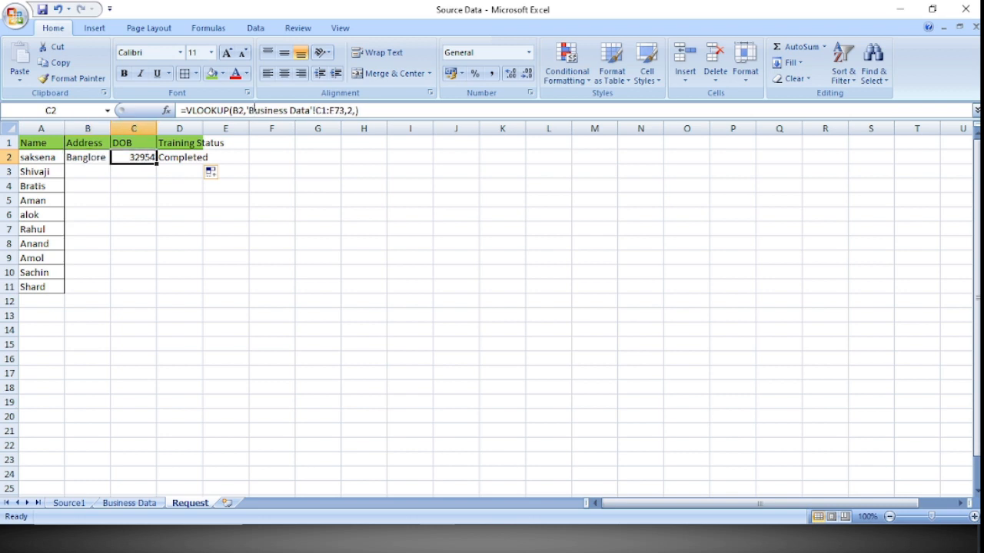
Lock the lookup value's column in the B2 formula by changing the reference to $A2
click(94, 154)
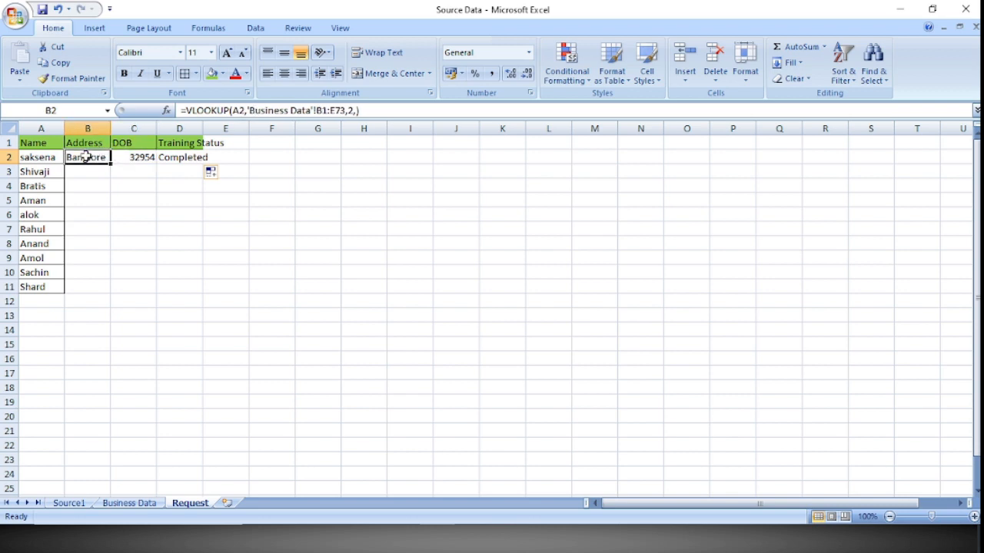
click(234, 110)
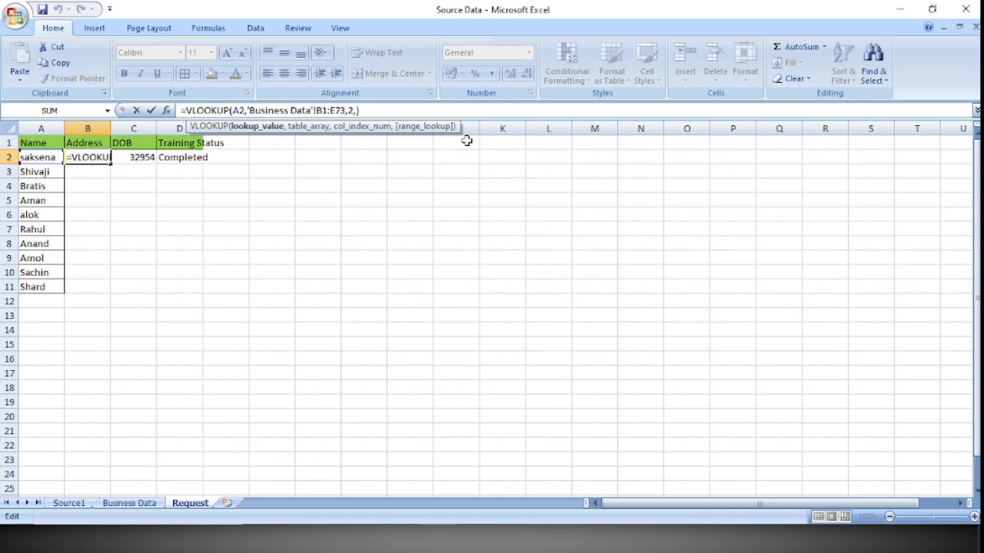
text($)
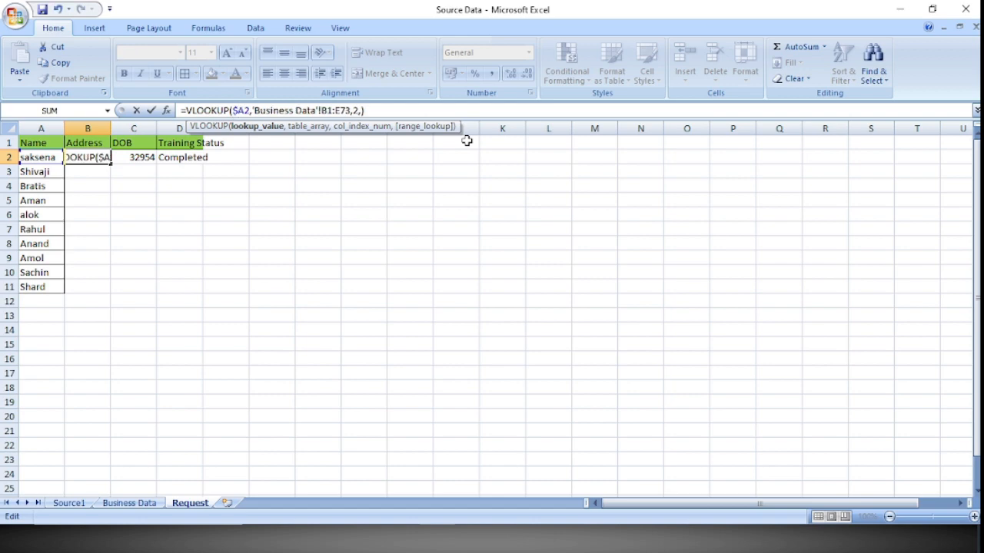
key(Tab)
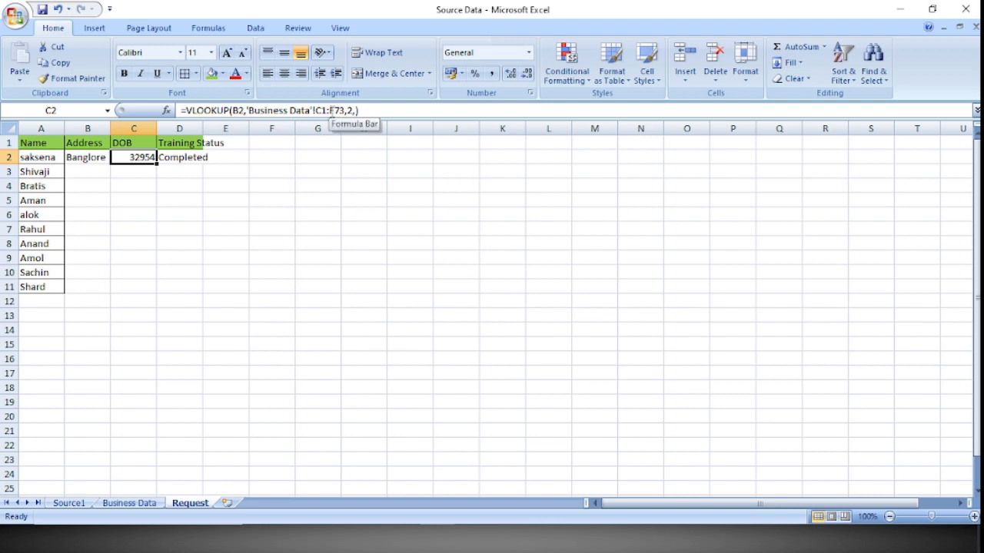
Lock the table array in the B2 formula by changing the range to $B$1:$E$73
click(94, 158)
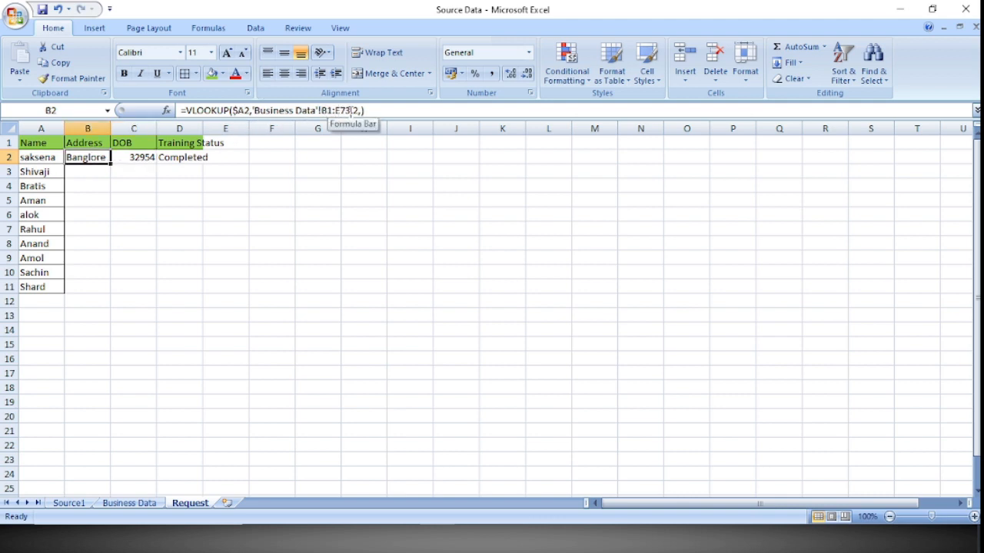
click(322, 111)
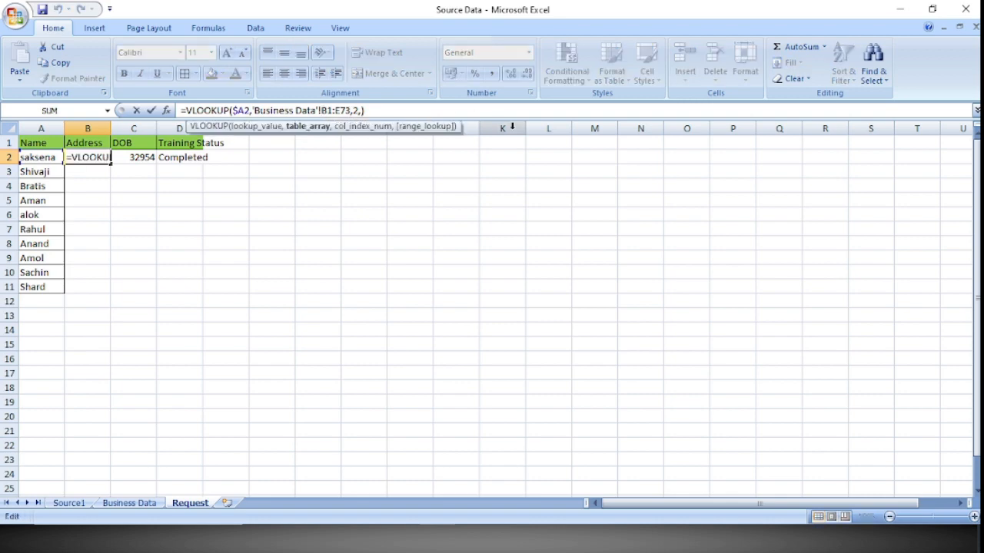
text($)
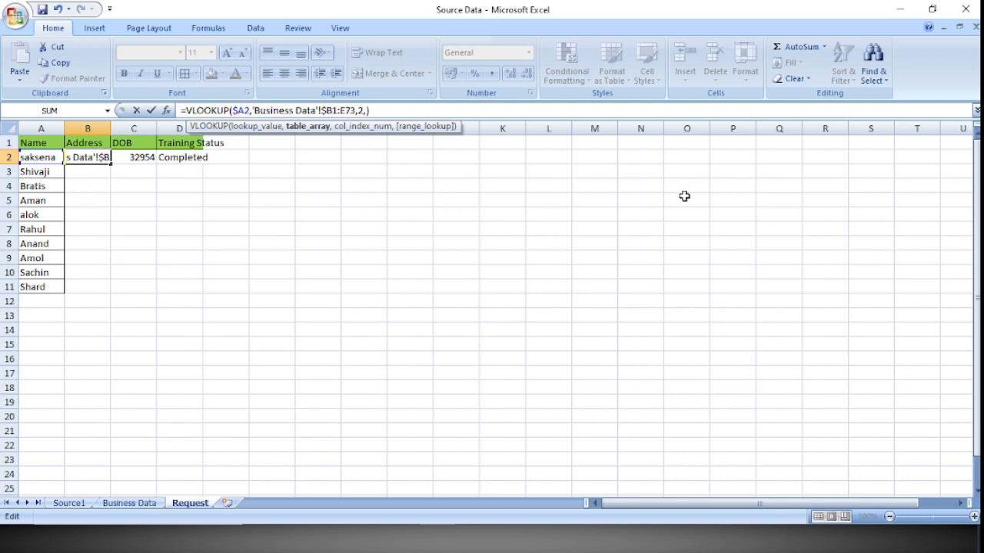
text($B)
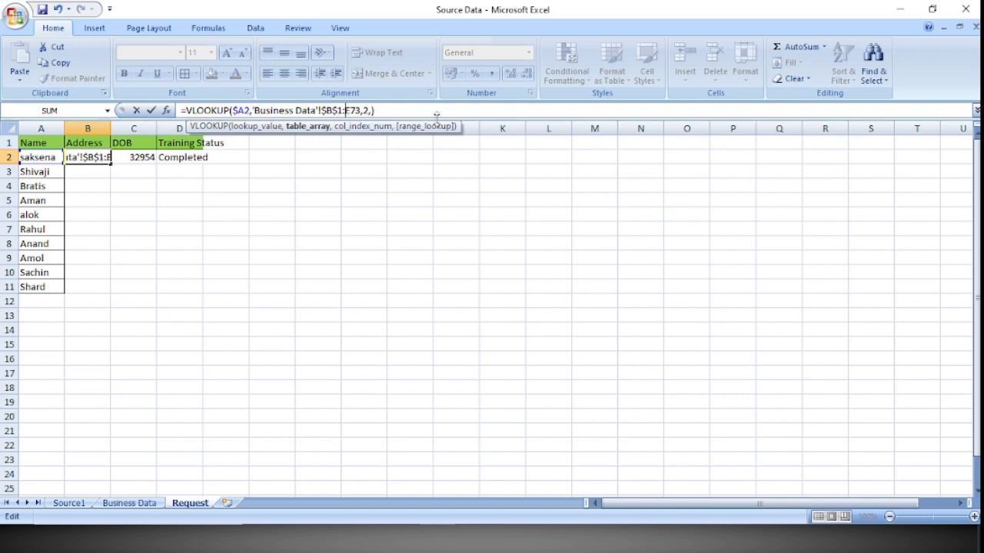
text($)
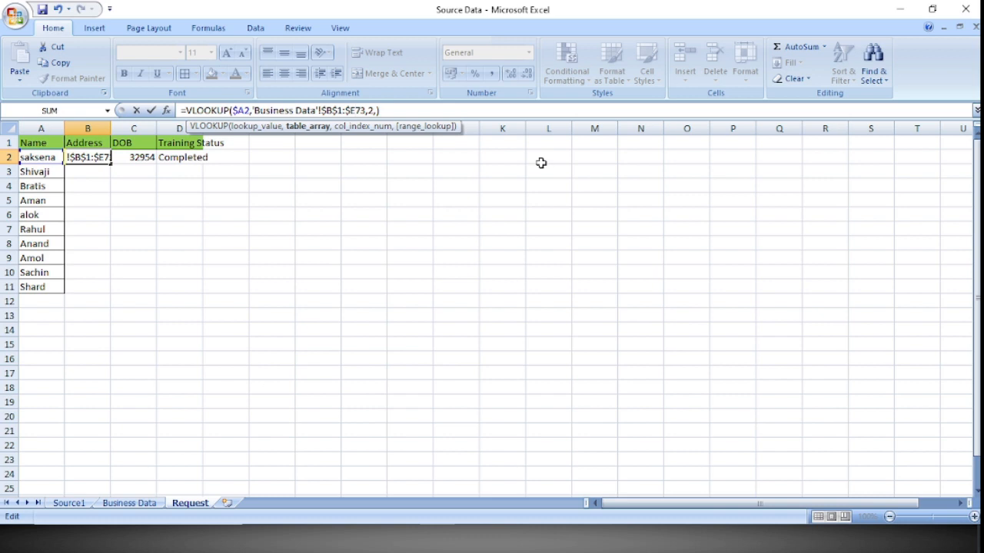
text($)
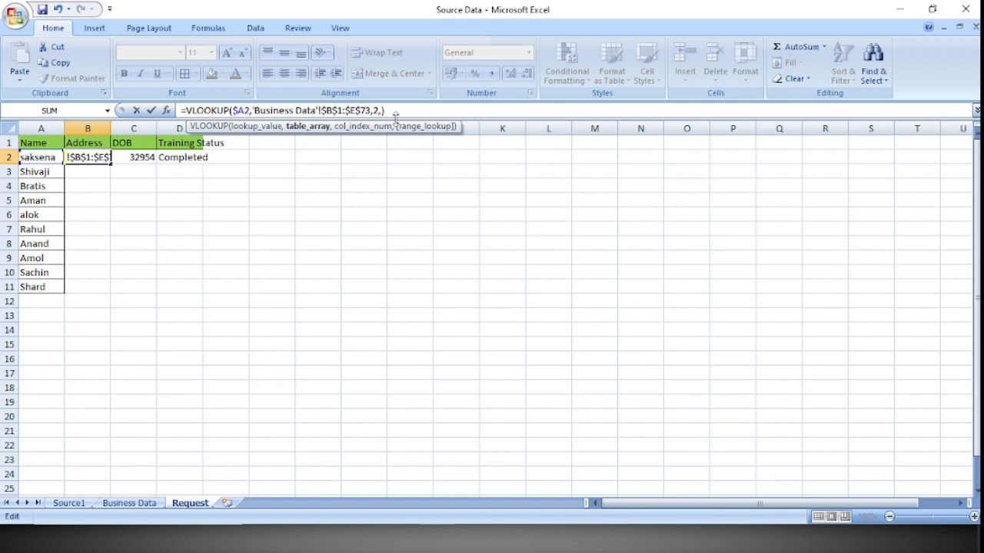
key(Tab)
Set the range lookup argument of the B2 formula to FALSE
click(94, 157)
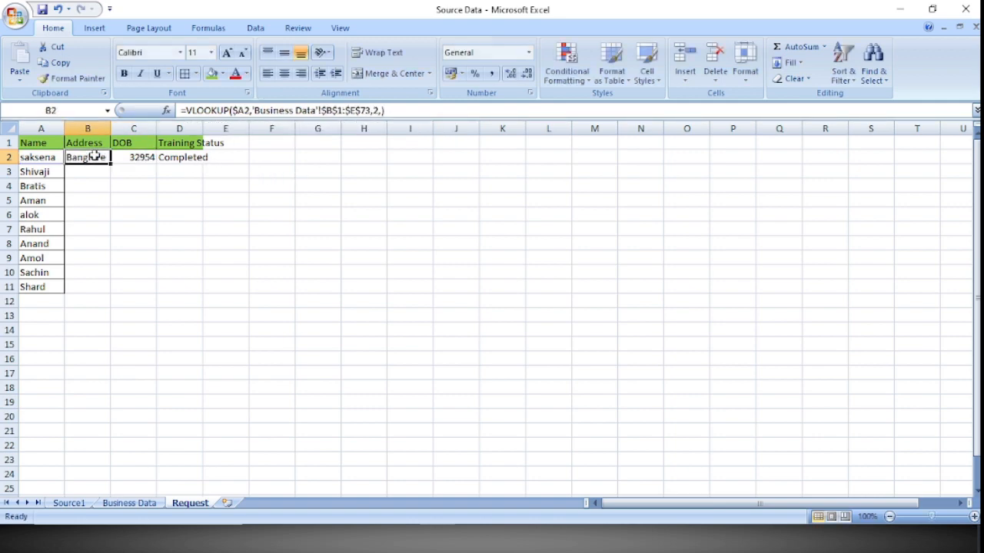
click(380, 113)
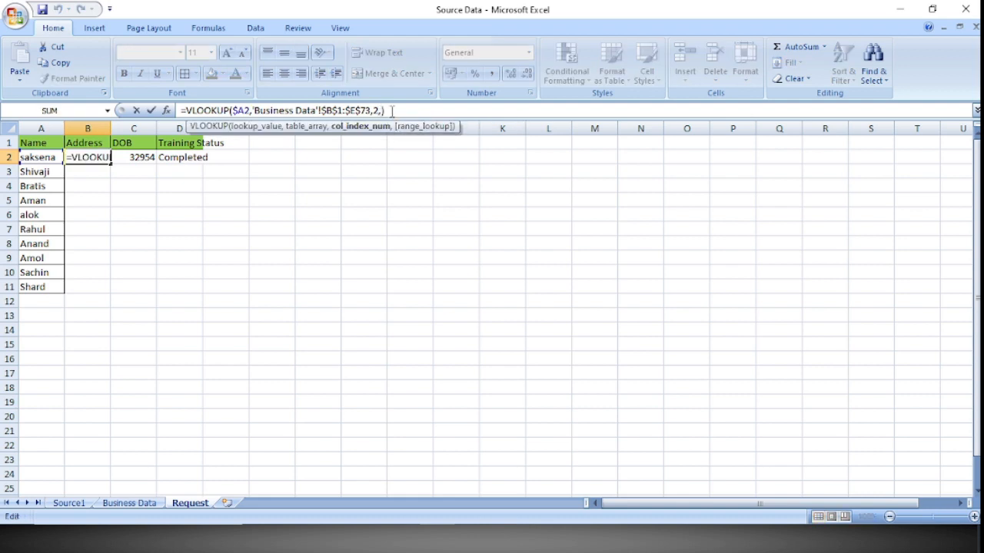
click(382, 112)
text(fa)
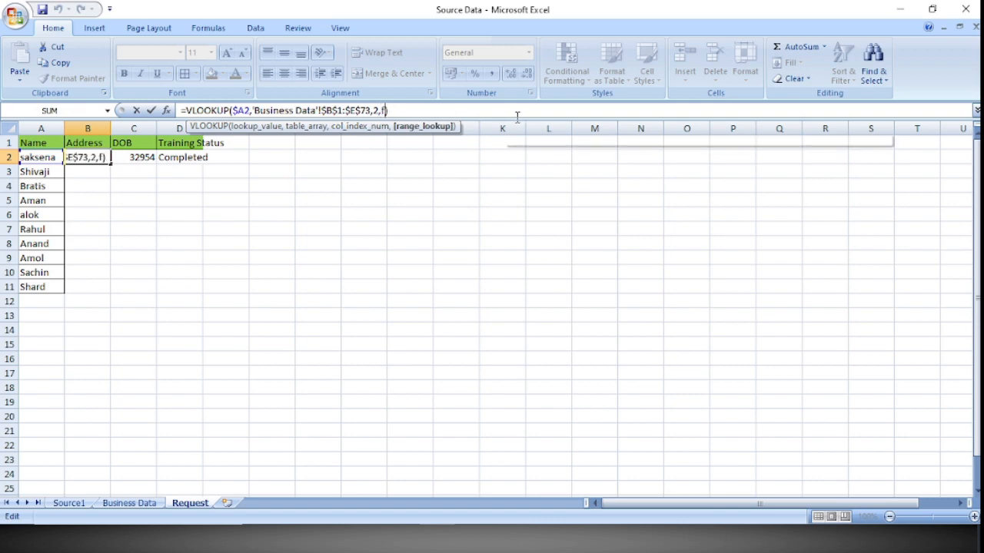
key(Down)
key(Tab)
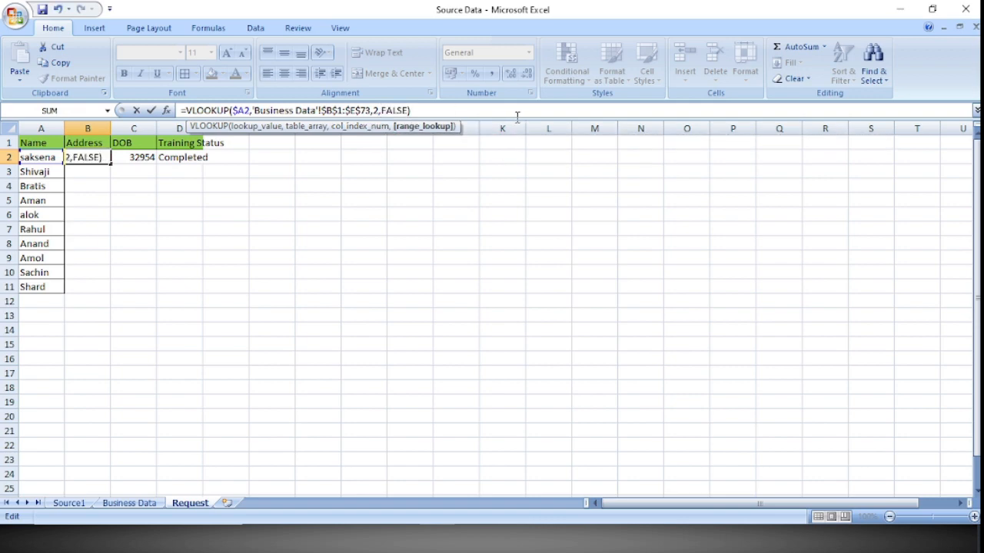
key(Tab)
Fill the B2 formula across to D2 and compare the formulas in B2 and C2
click(101, 157)
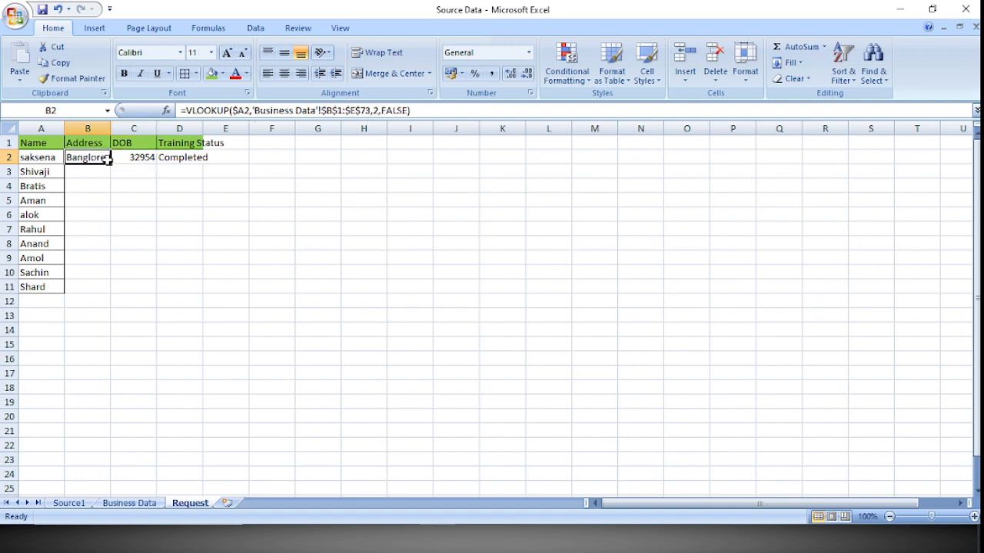
drag(110, 163, 202, 165)
click(127, 157)
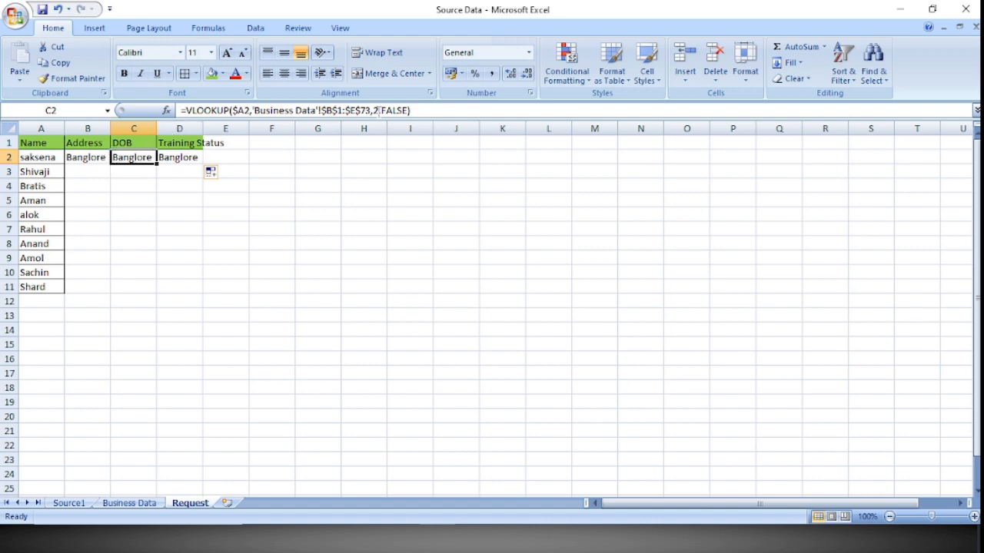
click(89, 158)
click(137, 156)
Check the column order on the Business Data sheet and set the column index in the Request sheet's C2 formula to 3
click(127, 503)
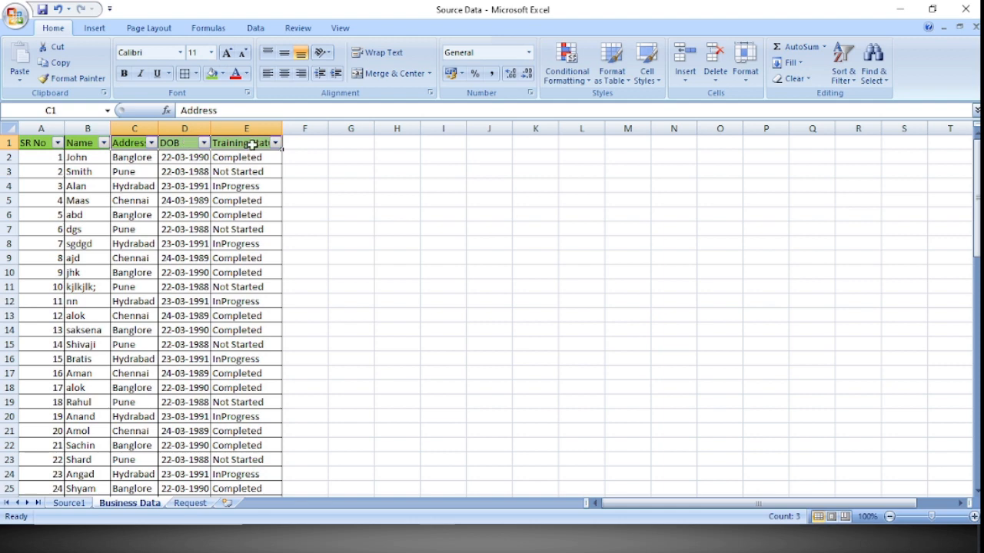
click(189, 504)
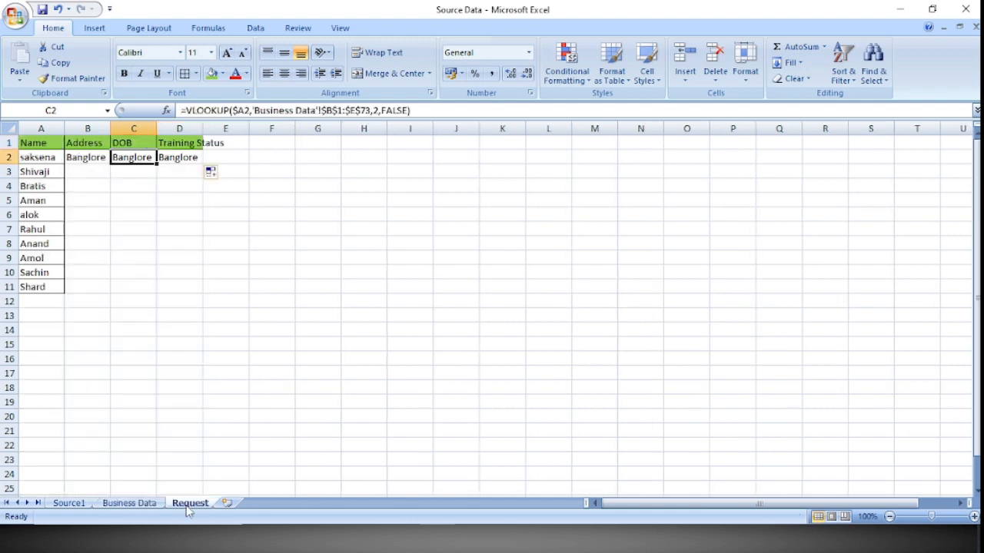
click(378, 112)
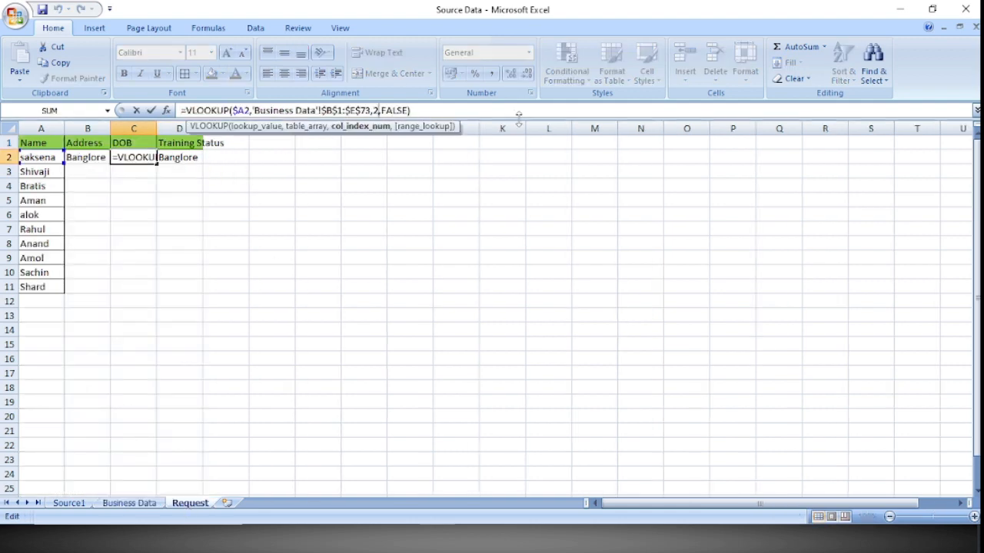
key(BackSpace)
text(3)
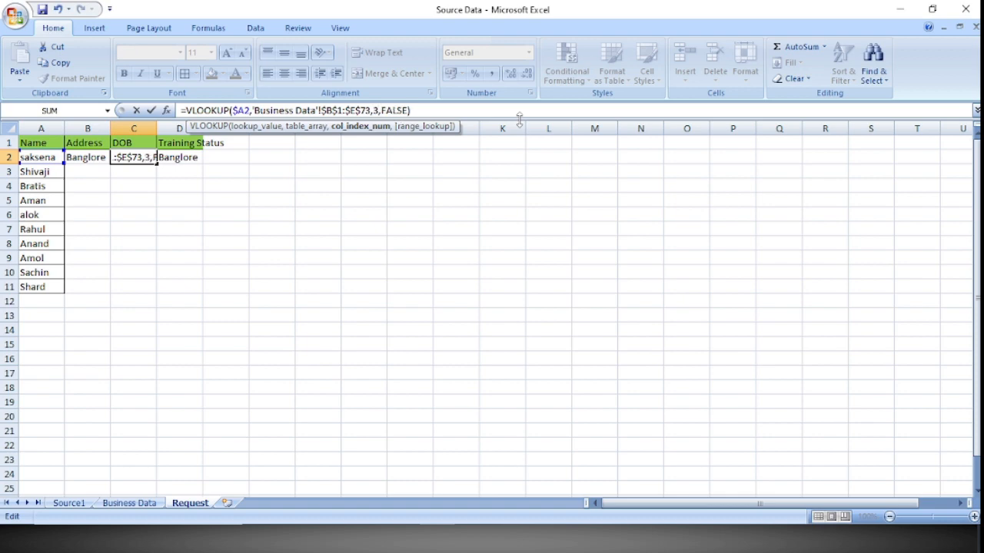
key(Tab)
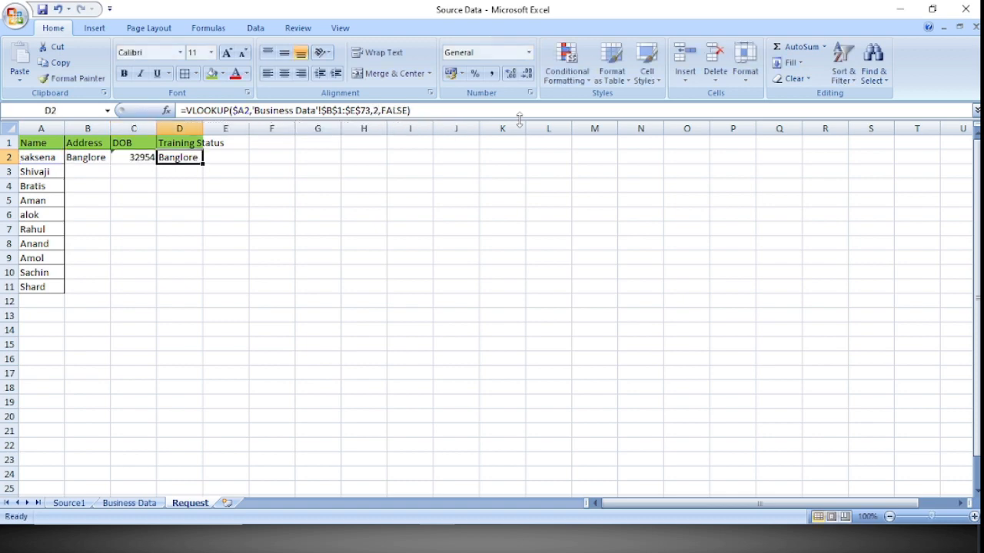
Set the column index in the Training Status formula in D2 to 4
click(376, 109)
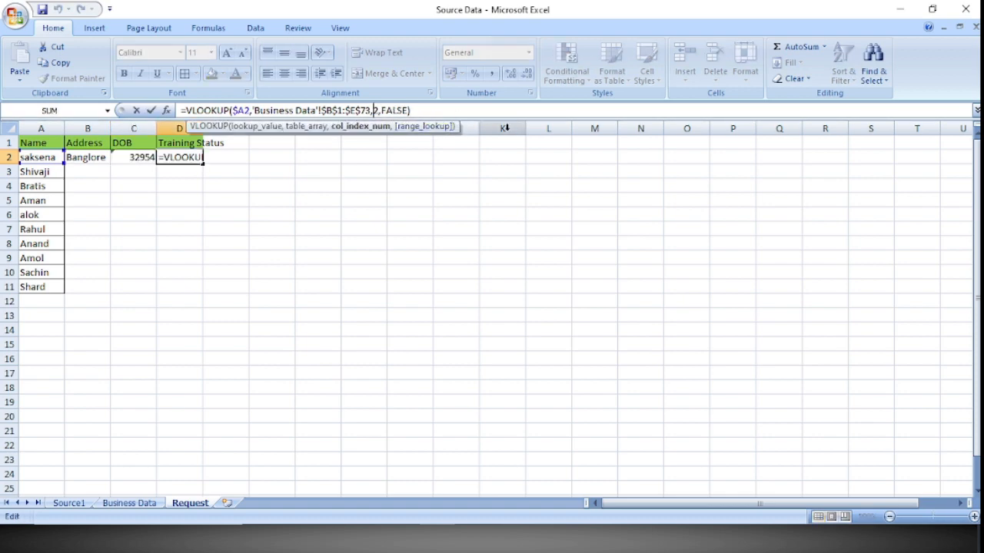
key(Right)
key(Right)
key(BackSpace)
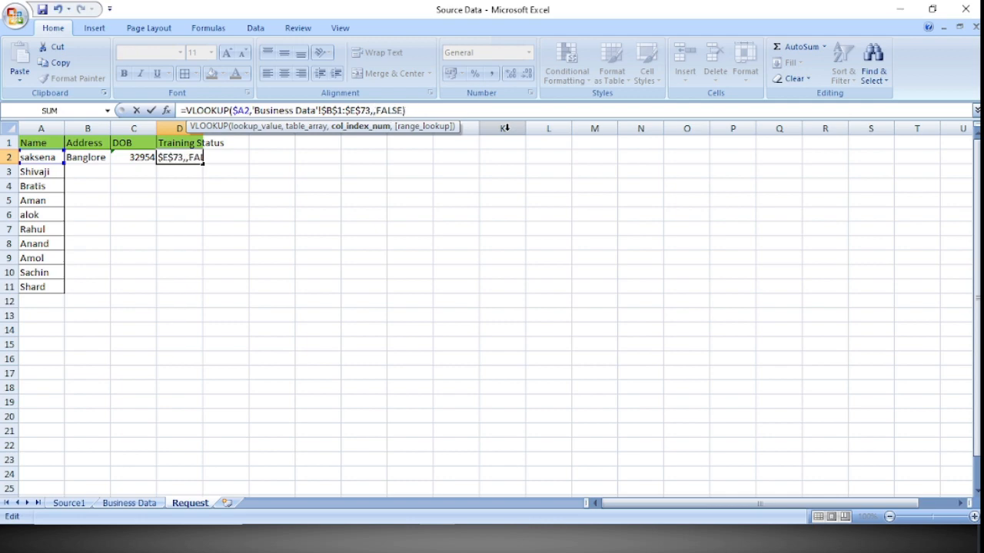
text(4)
key(Return)
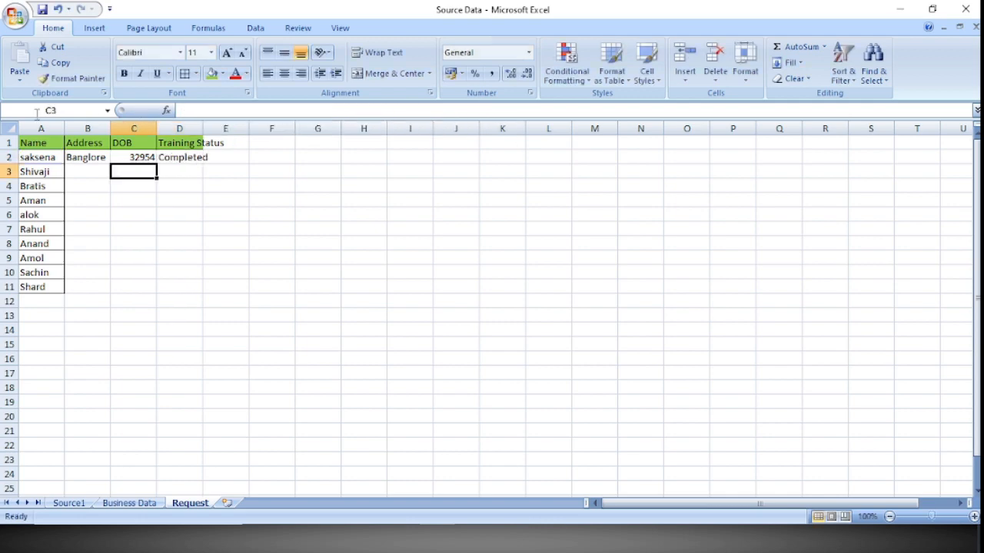
Format the DOB cell C2 as a short date and autofit the width of column D
click(137, 156)
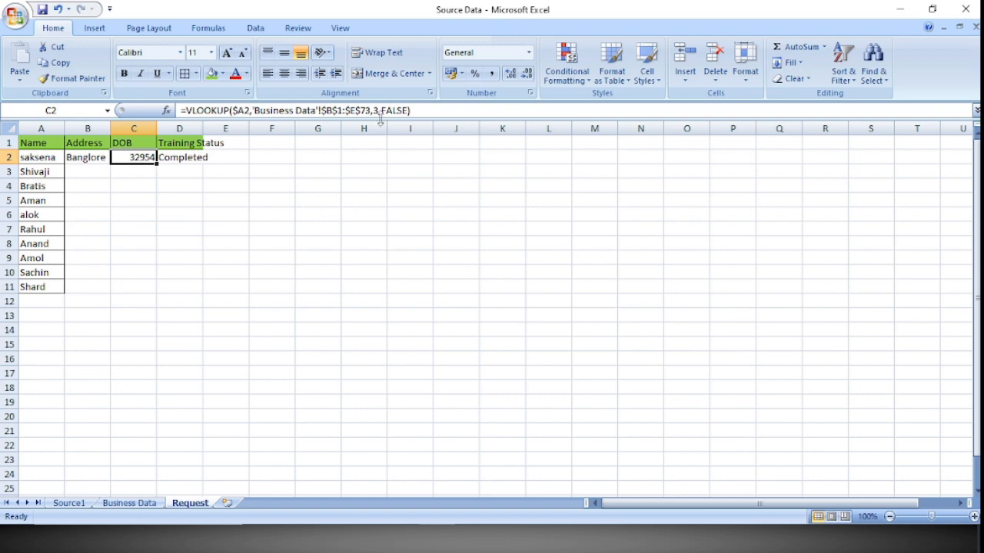
click(529, 52)
click(452, 206)
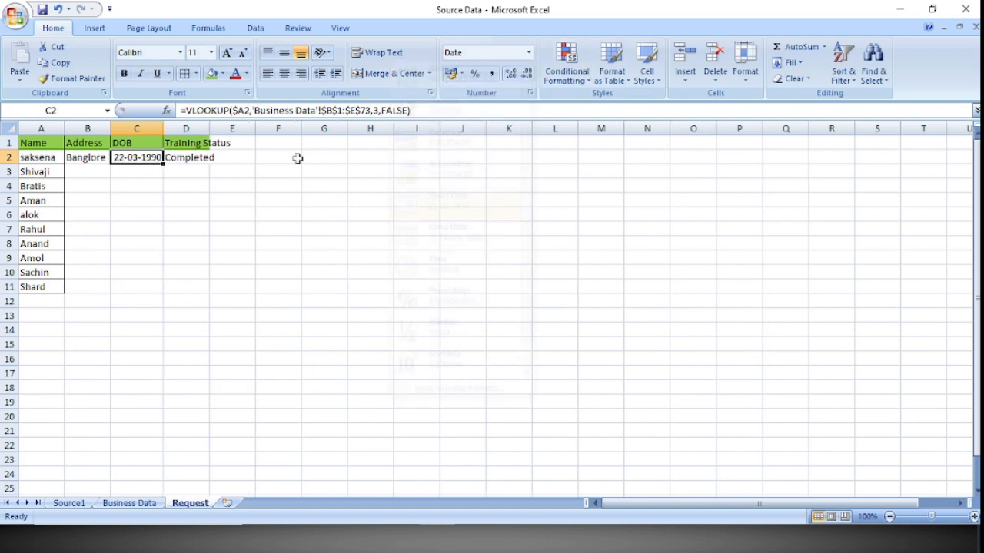
double_click(211, 124)
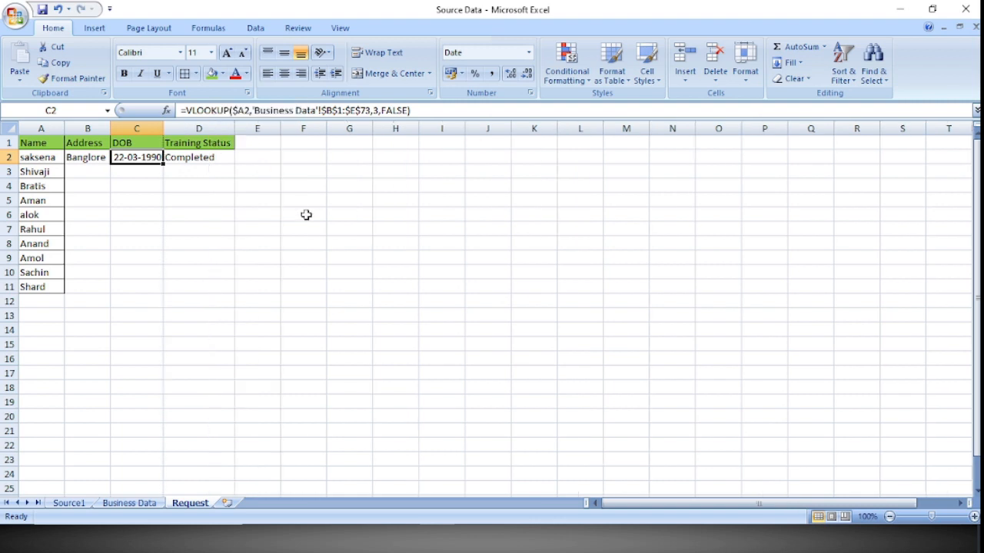
Fill the formulas in B2:D2 down to row 11 for all the listed names
click(151, 175)
click(159, 157)
click(102, 171)
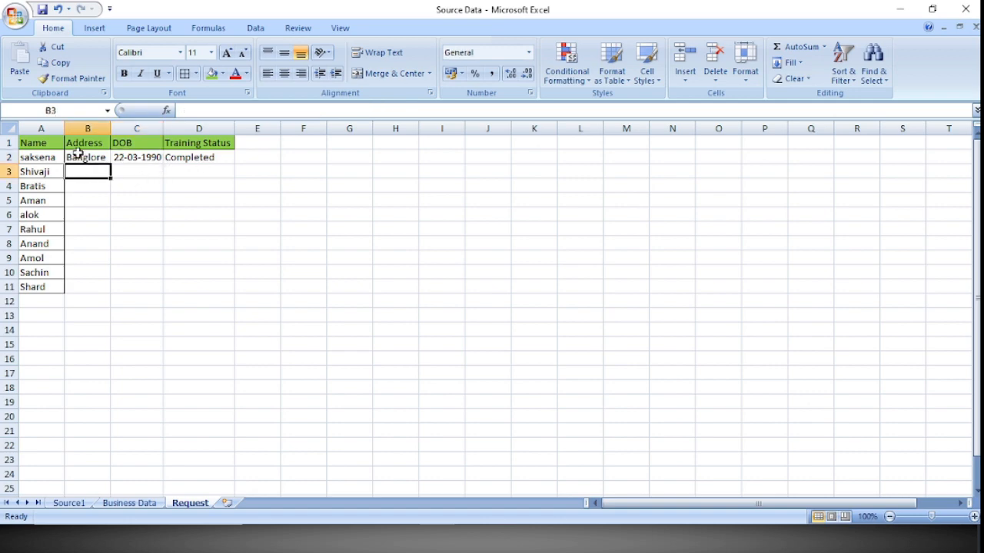
drag(80, 157, 125, 160)
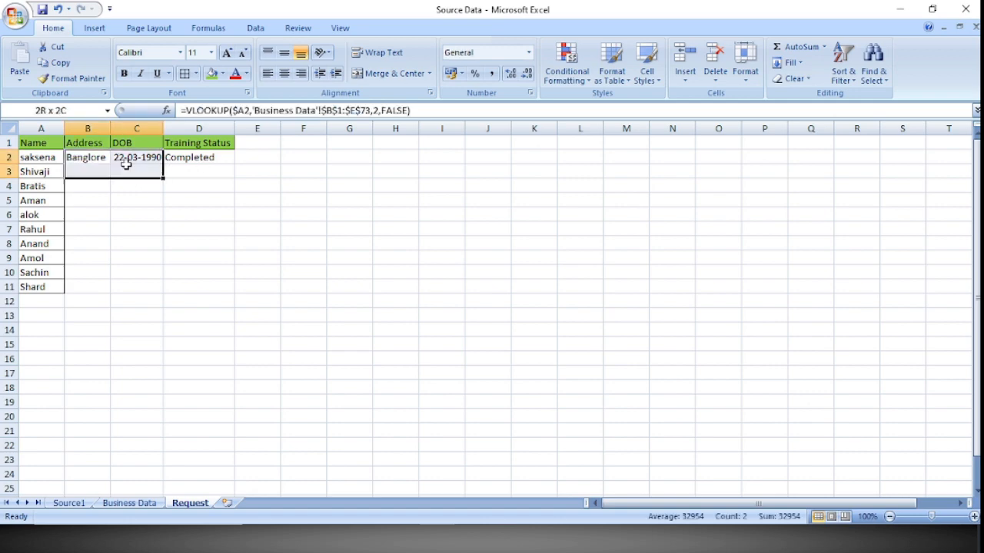
click(86, 157)
drag(98, 158, 221, 291)
click(142, 331)
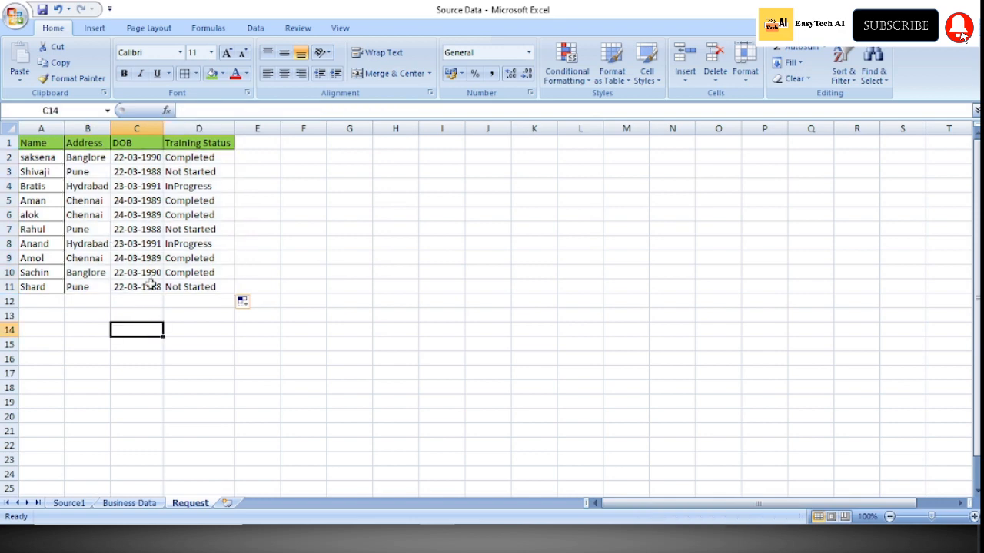